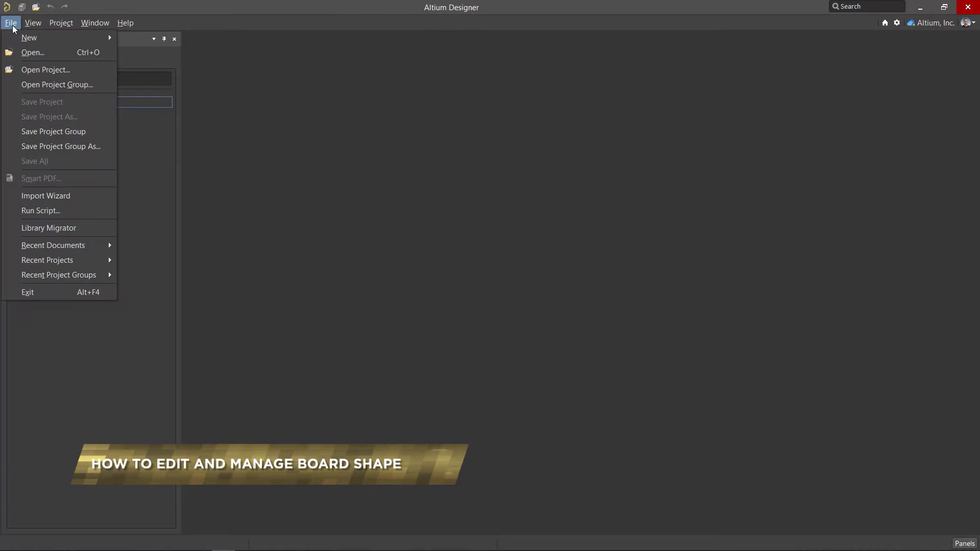
# - Create a new blank PCB document and zoom out to see the whole board
pyautogui.moveTo(26, 38)
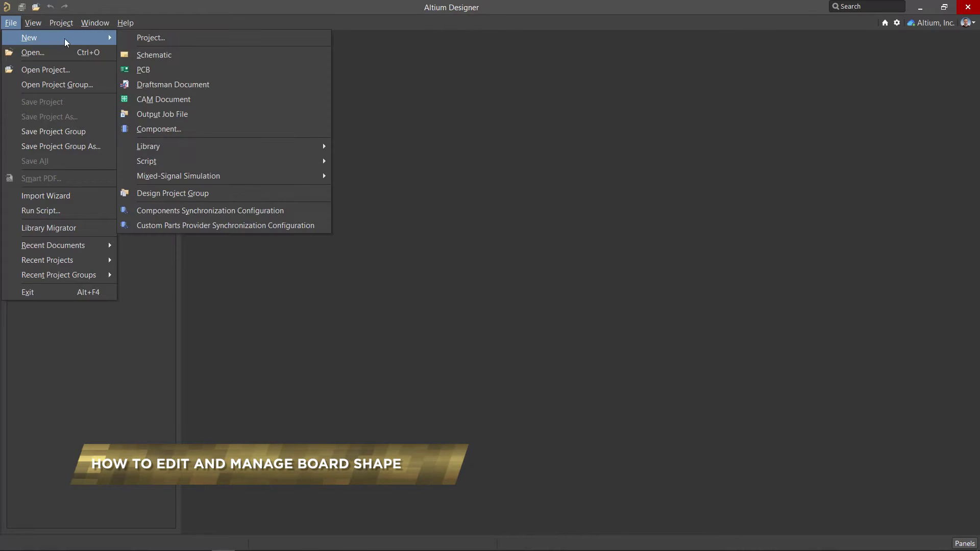
pyautogui.click(153, 71)
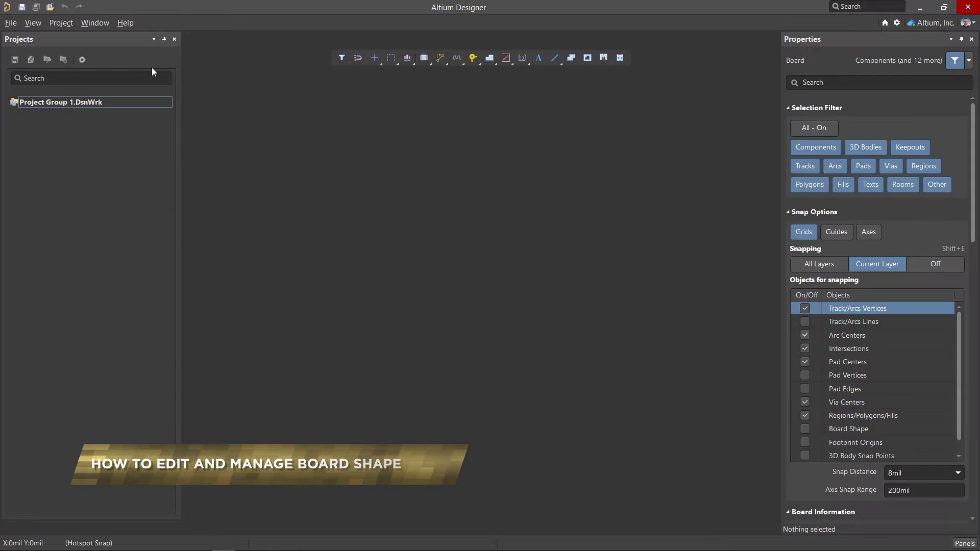
pyautogui.keyDown('ctrl'); pyautogui.scroll(-3, 327, 167); pyautogui.keyUp('ctrl')
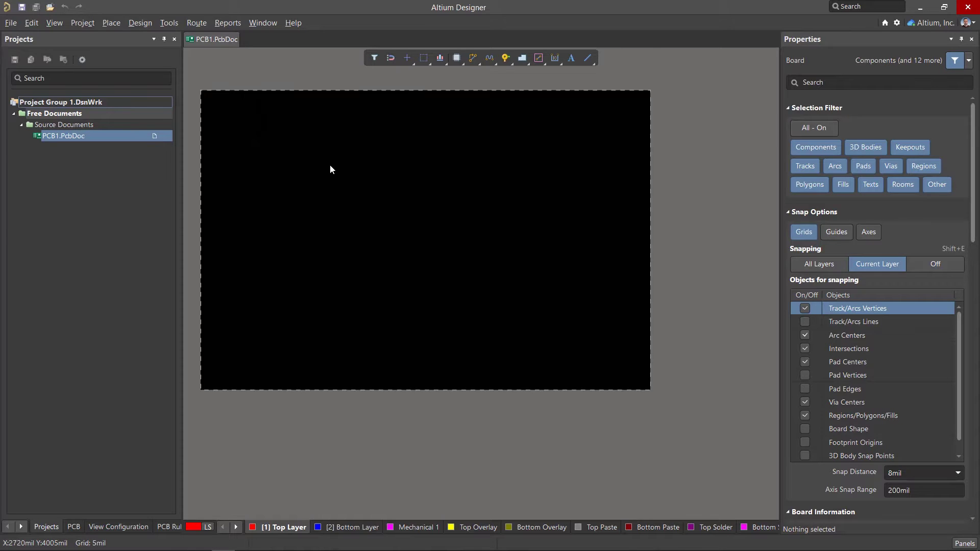
# - Preview the blank board tilted in 3D, then go back to the flat 2D view
pyautogui.press('3')
pyautogui.moveTo(352, 255)
pyautogui.keyDown('shift'); pyautogui.mouseDown(button='right')
pyautogui.moveTo(386, 218)
pyautogui.moveTo(381, 186)
pyautogui.moveTo(387, 211)
pyautogui.moveTo(417, 239)
pyautogui.mouseUp(button='right'); pyautogui.keyUp('shift')
pyautogui.press('2')
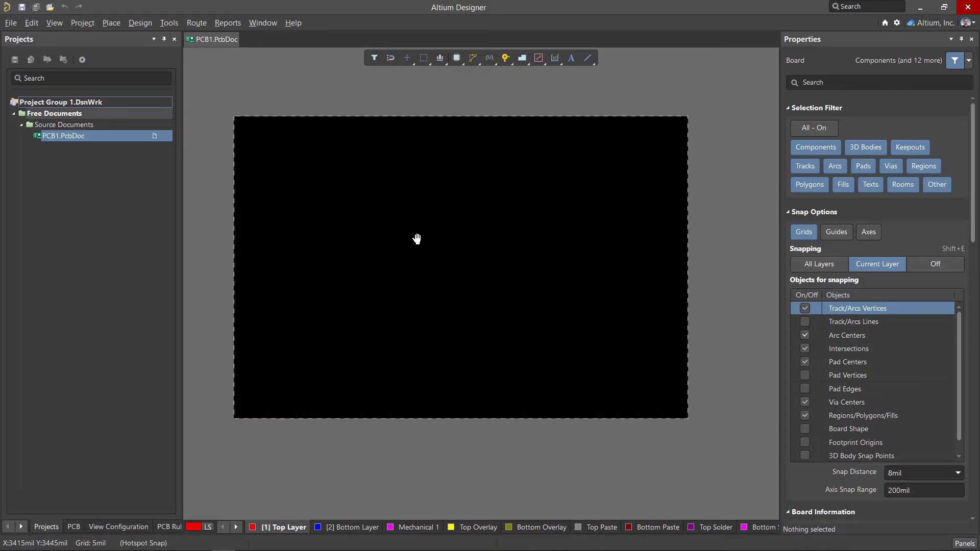
# - Switch to Board Planning Mode with millimetre units and a 1 mm snap grid
pyautogui.click(55, 23)
pyautogui.click(63, 39)
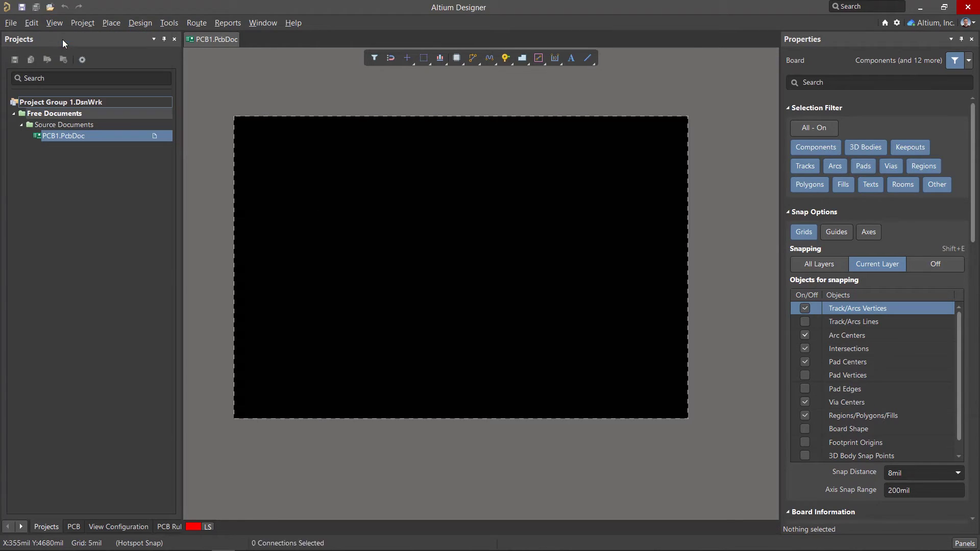
pyautogui.press('q')
pyautogui.press('g')
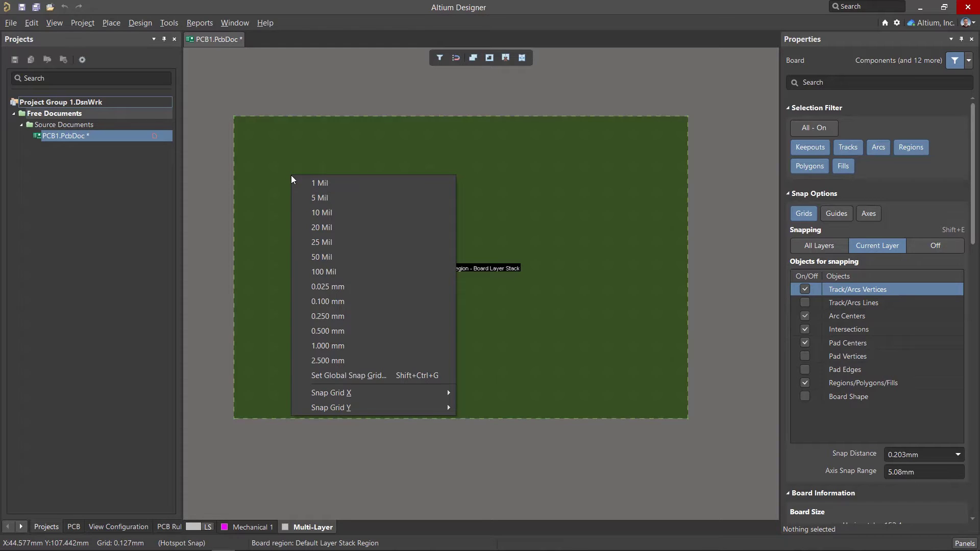
pyautogui.click(327, 345)
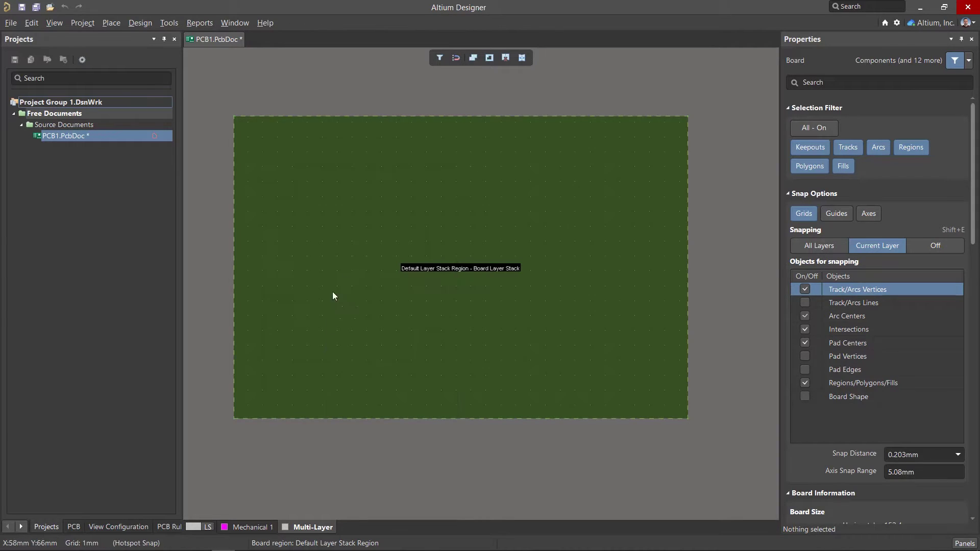
# - Shorten the board, chamfer its top-right corner and break a rounded notch into the top edge
pyautogui.click(394, 199)
pyautogui.moveTo(405, 117); pyautogui.dragTo(403, 212)
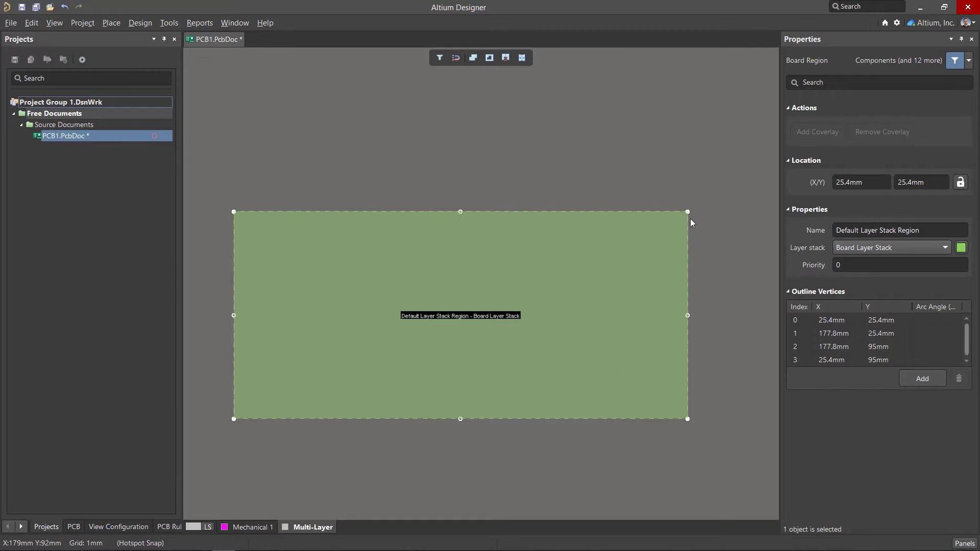
pyautogui.moveTo(687, 212); pyautogui.dragTo(675, 223)
pyautogui.hotkey('shift', 'space')
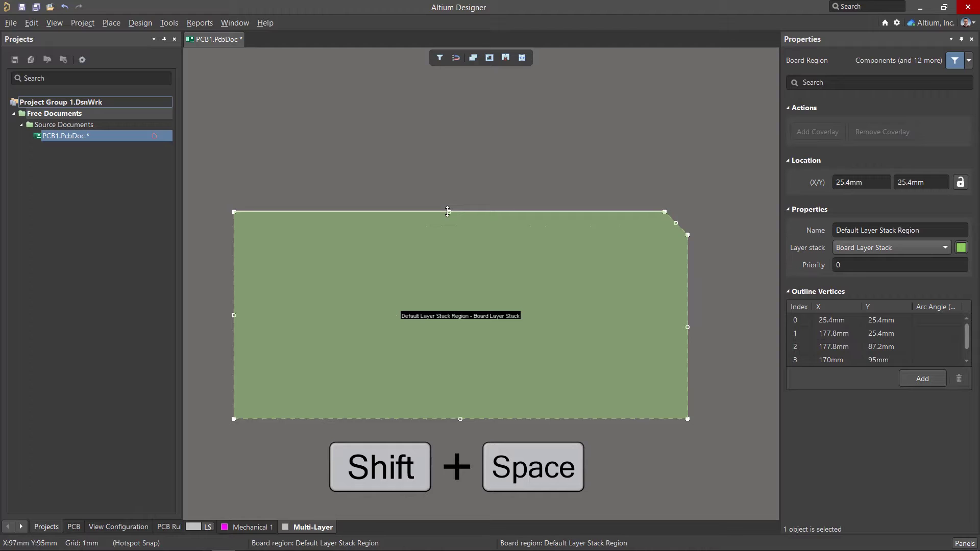
pyautogui.moveTo(447, 211); pyautogui.dragTo(342, 245)
pyautogui.hotkey('shift', 'space')
pyautogui.keyDown('ctrl'); pyautogui.scroll(6, 342, 245); pyautogui.keyUp('ctrl')
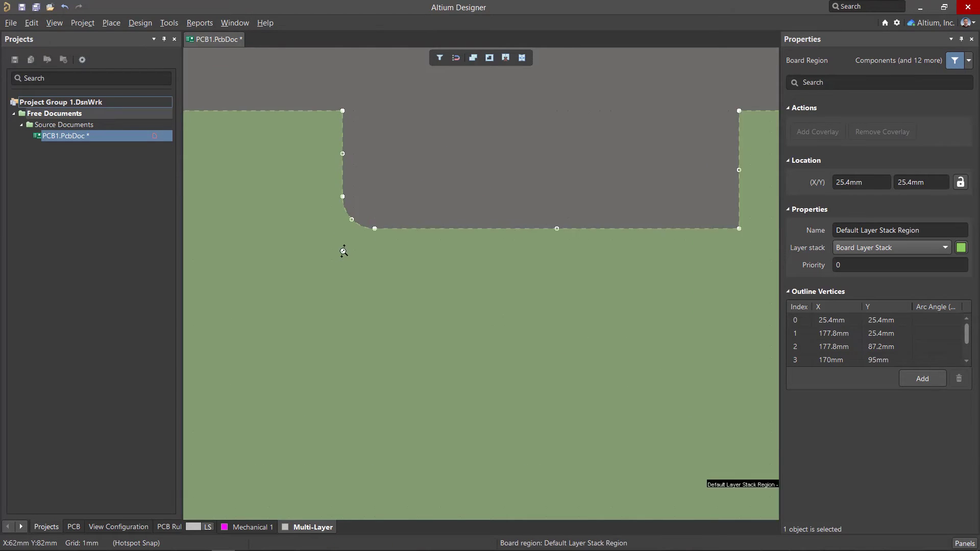
pyautogui.keyDown('ctrl'); pyautogui.scroll(-5, 521, 204); pyautogui.keyUp('ctrl')
pyautogui.moveTo(521, 203); pyautogui.dragTo(426, 226, button='right')
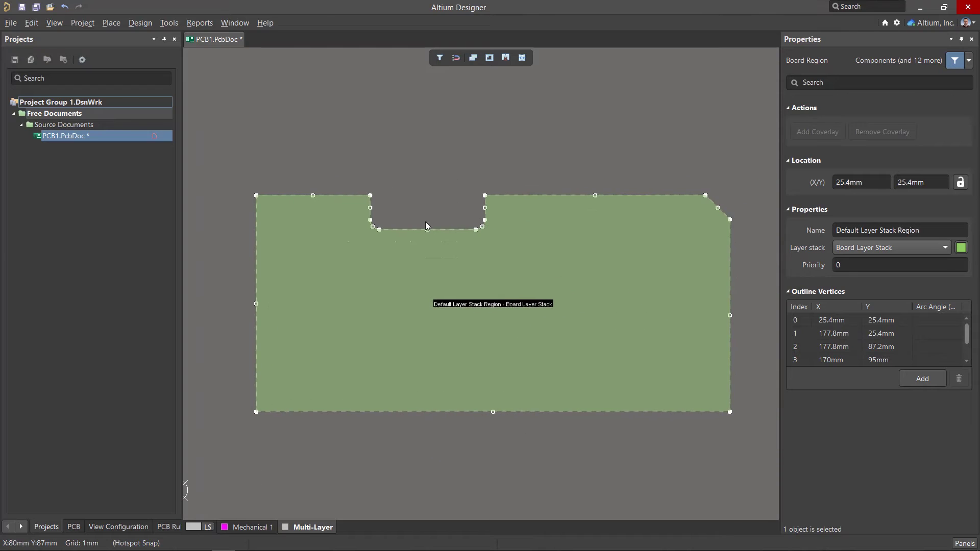
pyautogui.click(54, 23)
# - Return to 2D layout and add a new mechanical layer from Mechanical 1's layer options
pyautogui.click(71, 54)
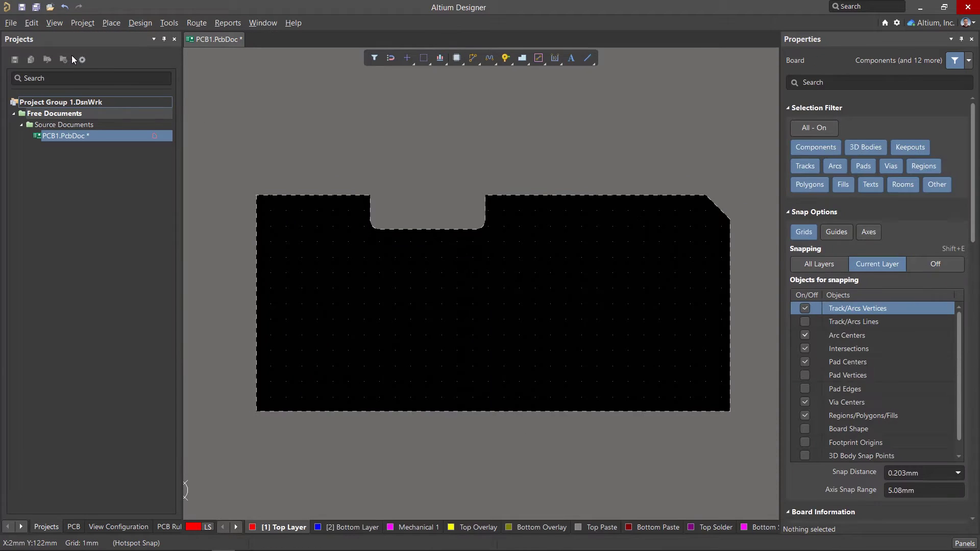
pyautogui.click(430, 277)
pyautogui.click(116, 527)
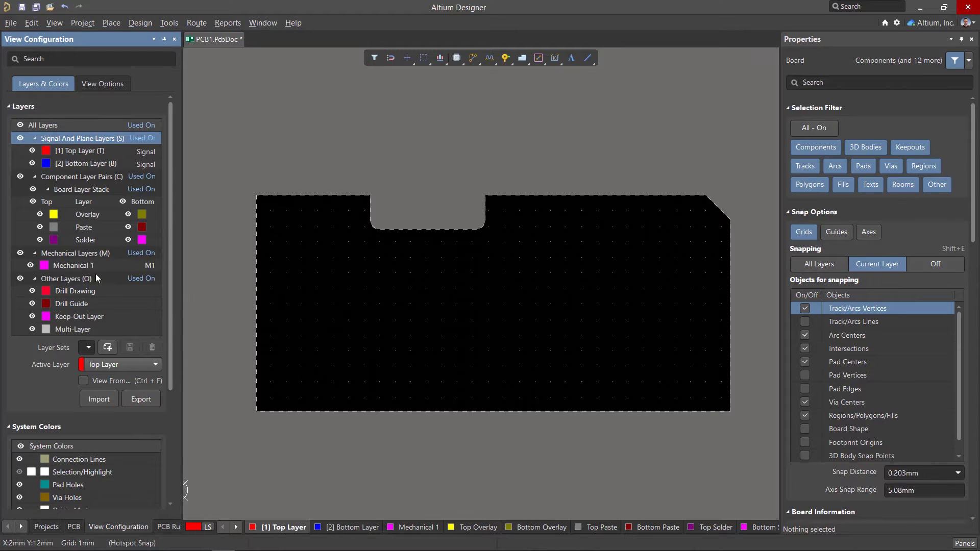
pyautogui.rightClick(91, 266)
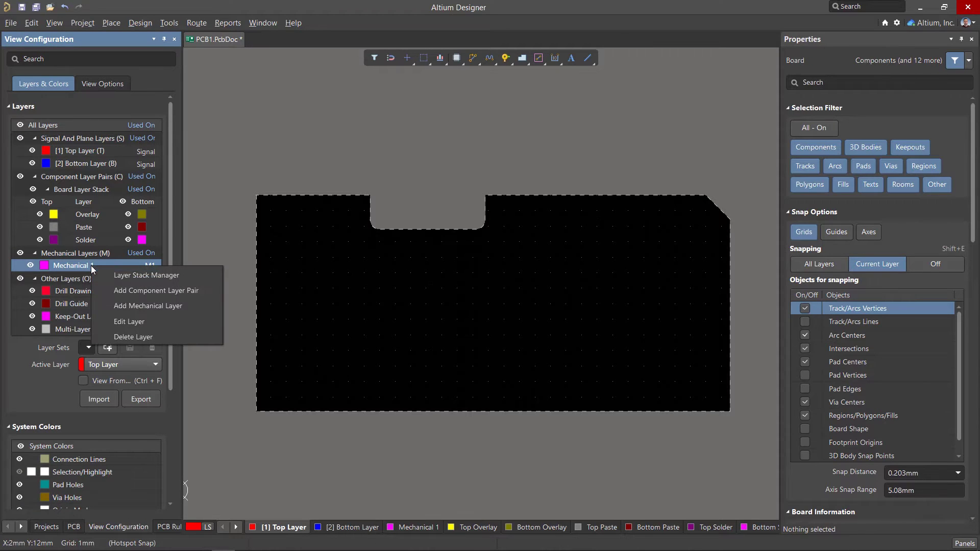
pyautogui.click(145, 309)
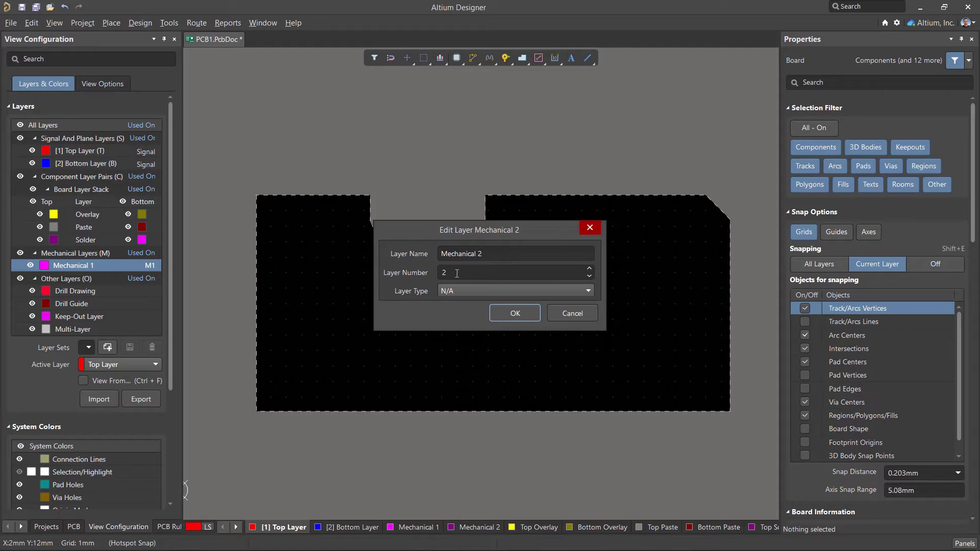
# - Give the new mechanical layer number 5 and layer type Board Shape, and confirm
pyautogui.click(546, 274)
pyautogui.write('5')
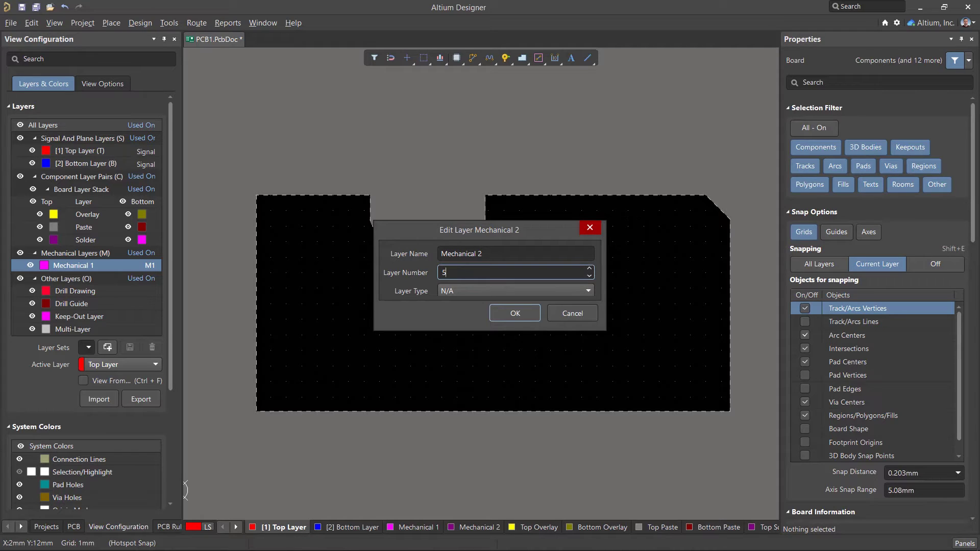
pyautogui.click(533, 289)
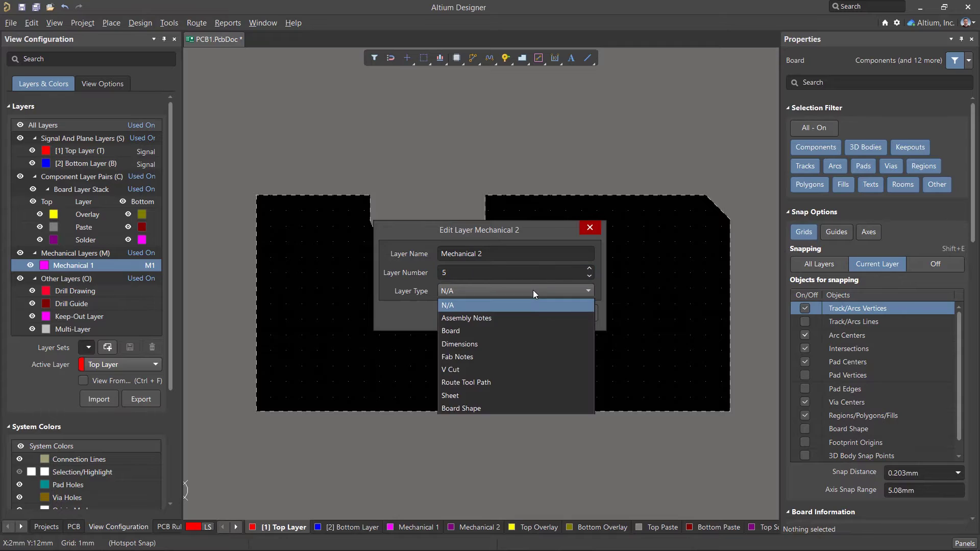
pyautogui.click(484, 408)
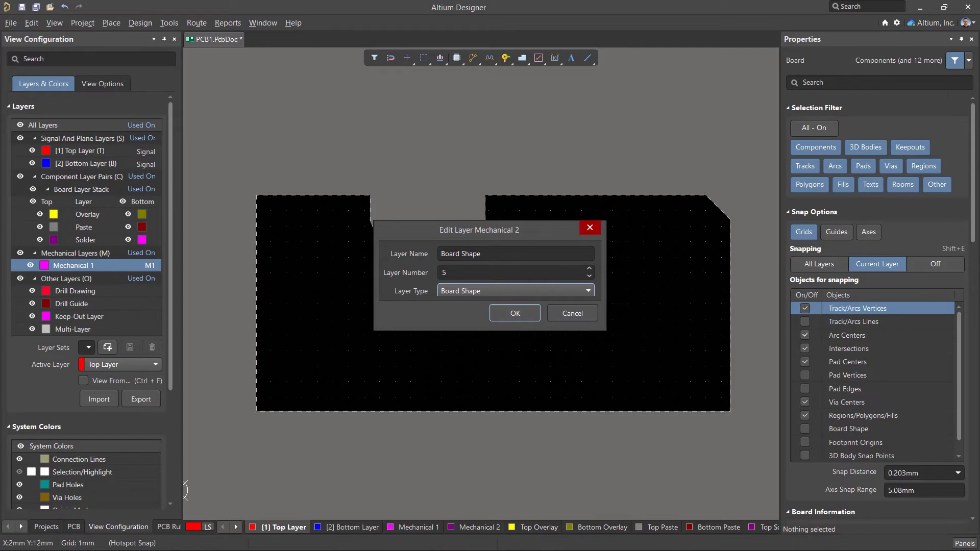
pyautogui.click(508, 311)
pyautogui.click(472, 528)
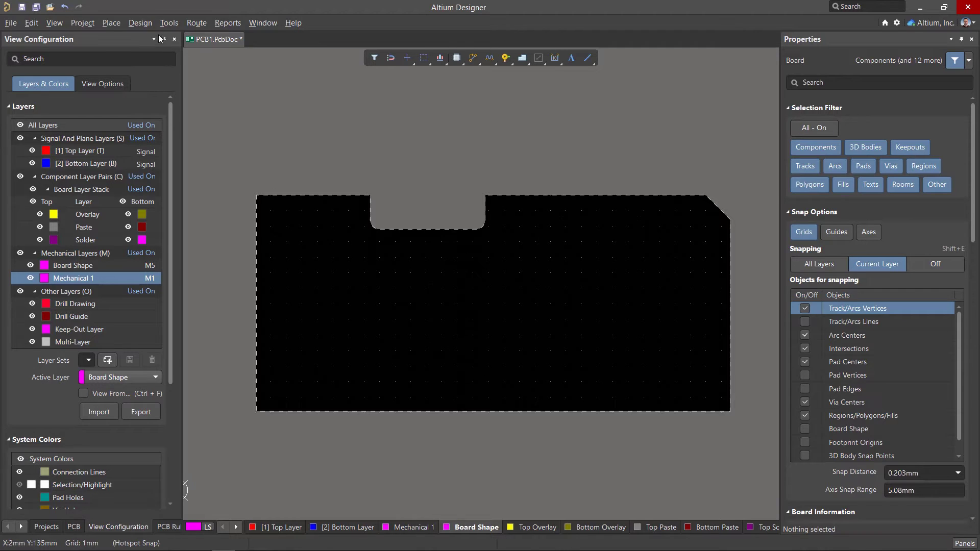
# - Create 0.5 mm outline primitives from the board shape on the Board Shape layer, then select them
pyautogui.click(140, 22)
pyautogui.moveTo(241, 104)
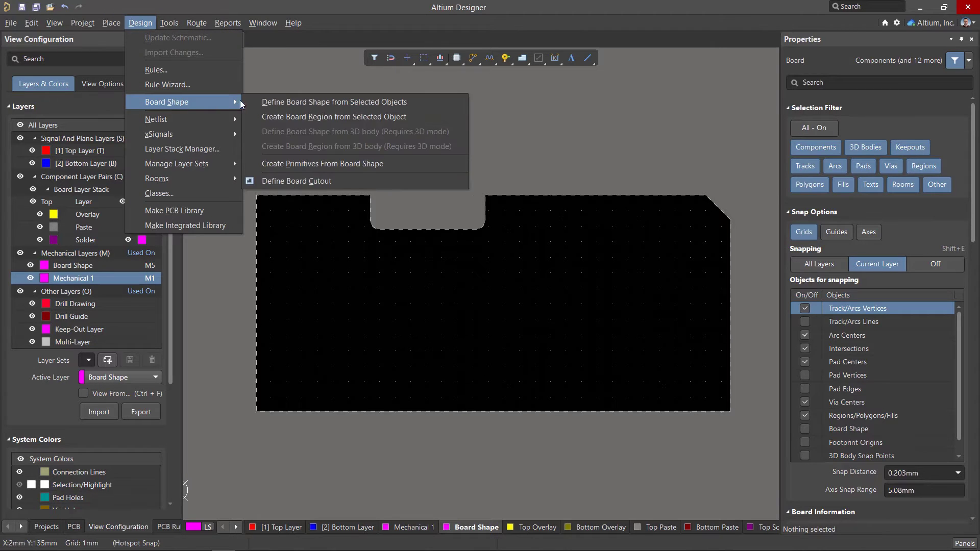
pyautogui.click(303, 164)
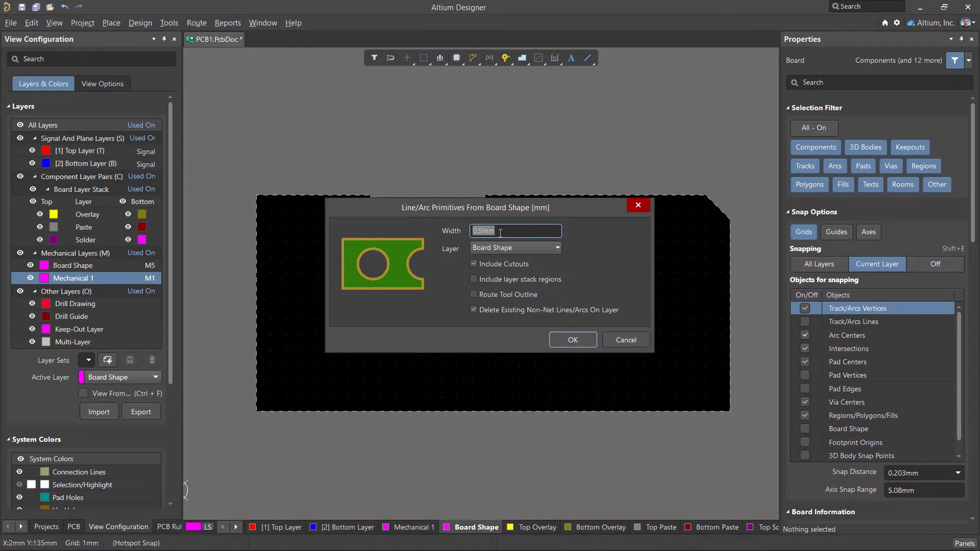
pyautogui.click(502, 248)
pyautogui.click(503, 263)
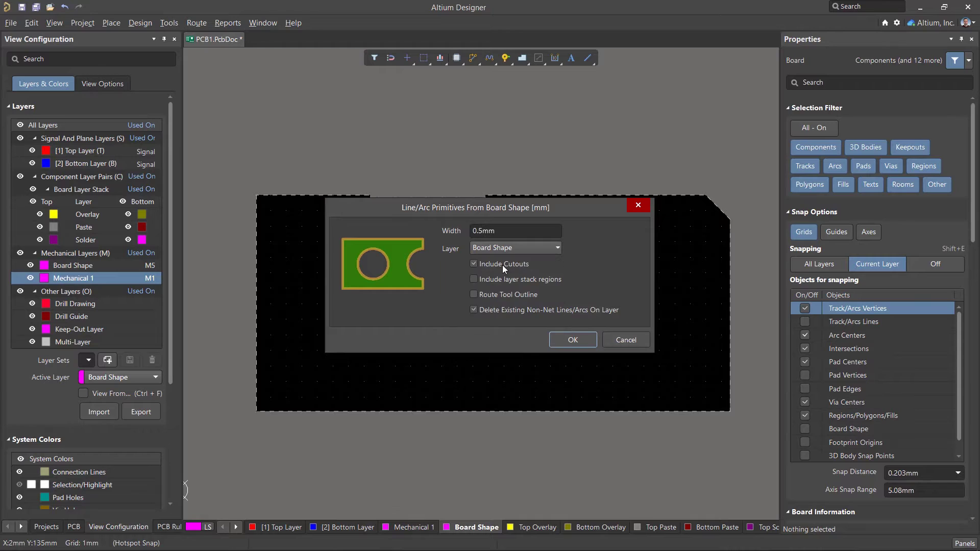
pyautogui.click(555, 336)
pyautogui.moveTo(577, 173); pyautogui.dragTo(557, 207)
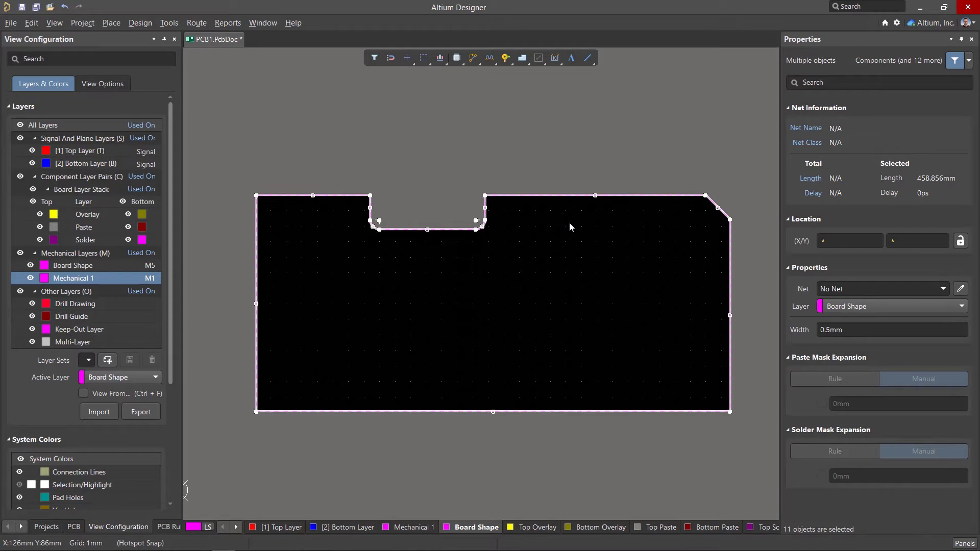
# - Move the chamfer line of the top-right corner down and to the left
pyautogui.click(568, 222)
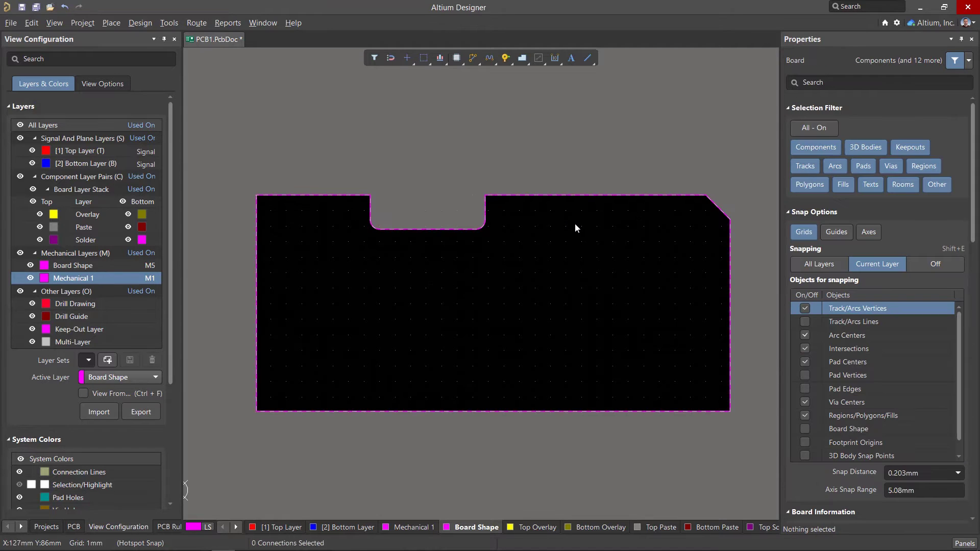
pyautogui.click(717, 206)
pyautogui.moveTo(717, 207); pyautogui.dragTo(692, 233)
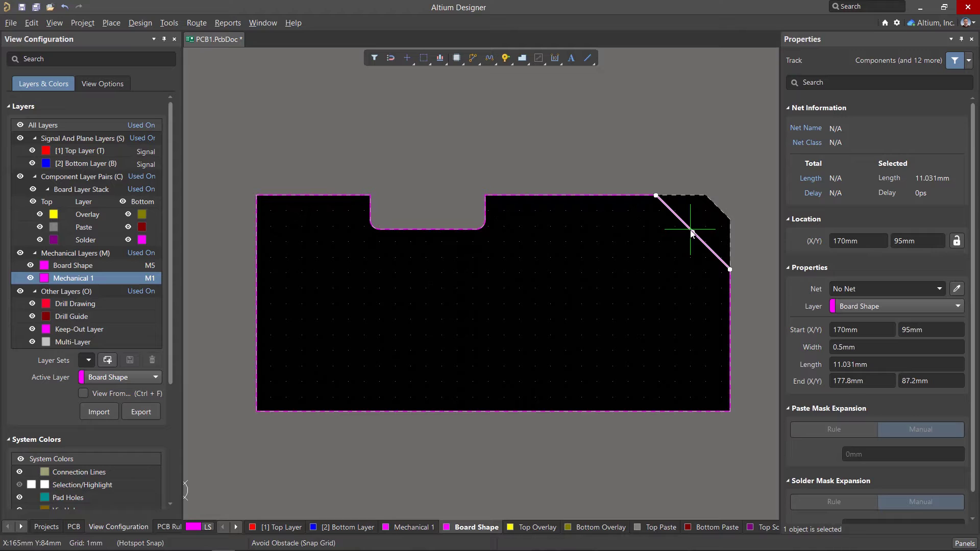
pyautogui.keyDown('ctrl'); pyautogui.scroll(4, 482, 256); pyautogui.keyUp('ctrl')
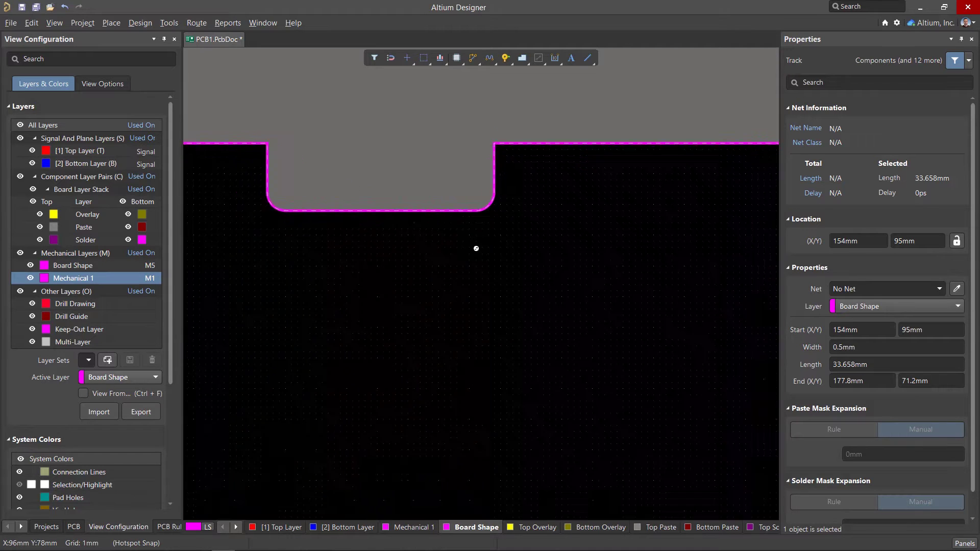
# - Enlarge the notch corner arc to an 8.464 mm radius and Tab-select the 11-object outline
pyautogui.click(488, 194)
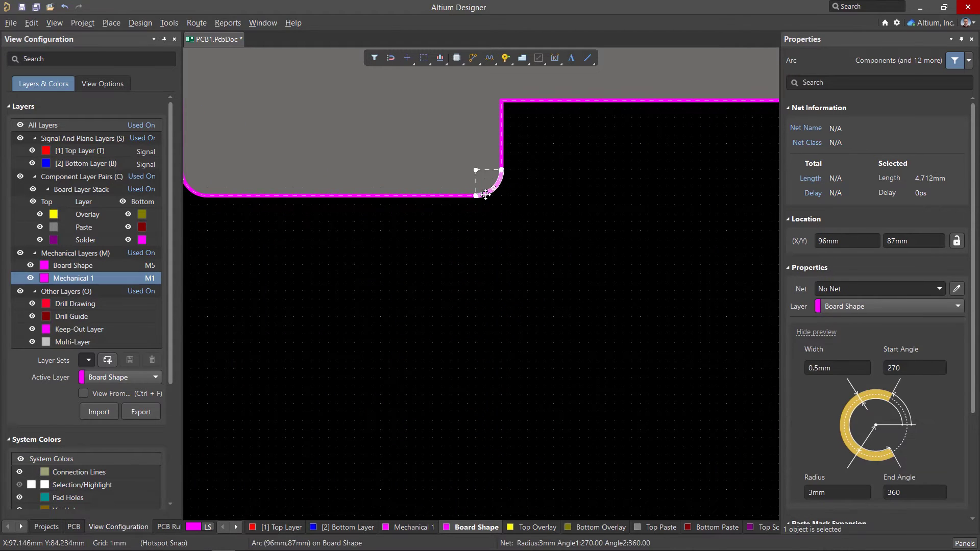
pyautogui.moveTo(488, 194); pyautogui.dragTo(477, 180)
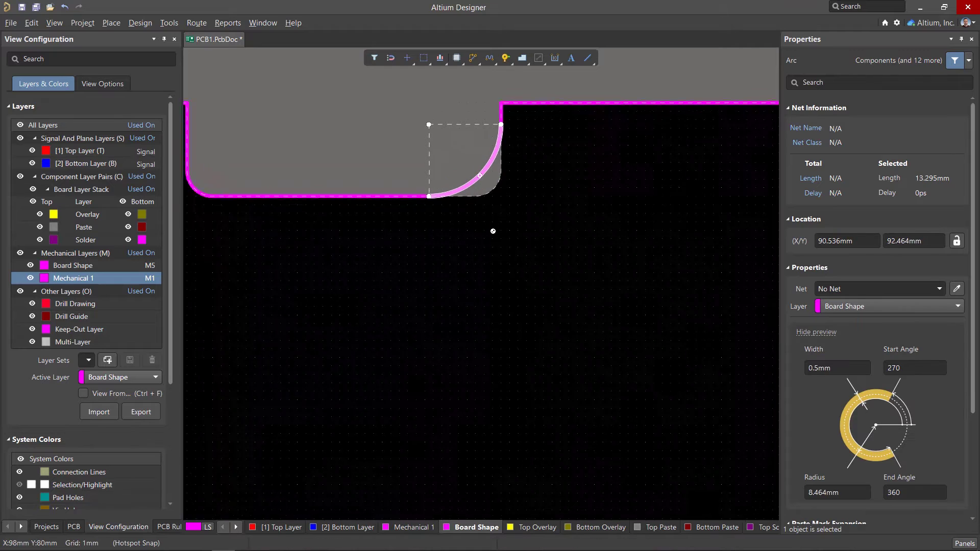
pyautogui.keyDown('ctrl'); pyautogui.scroll(-4, 492, 229); pyautogui.keyUp('ctrl')
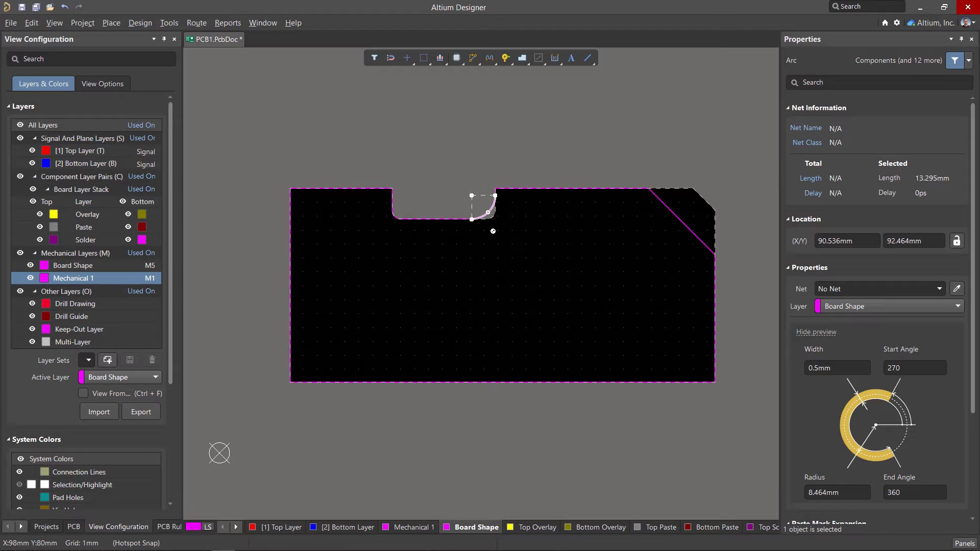
pyautogui.press('Tab')
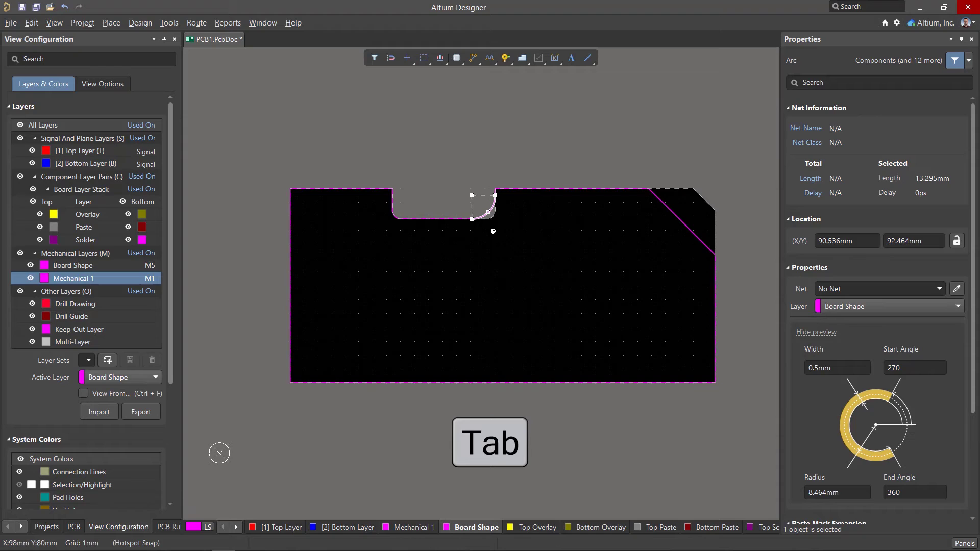
pyautogui.press('Tab')
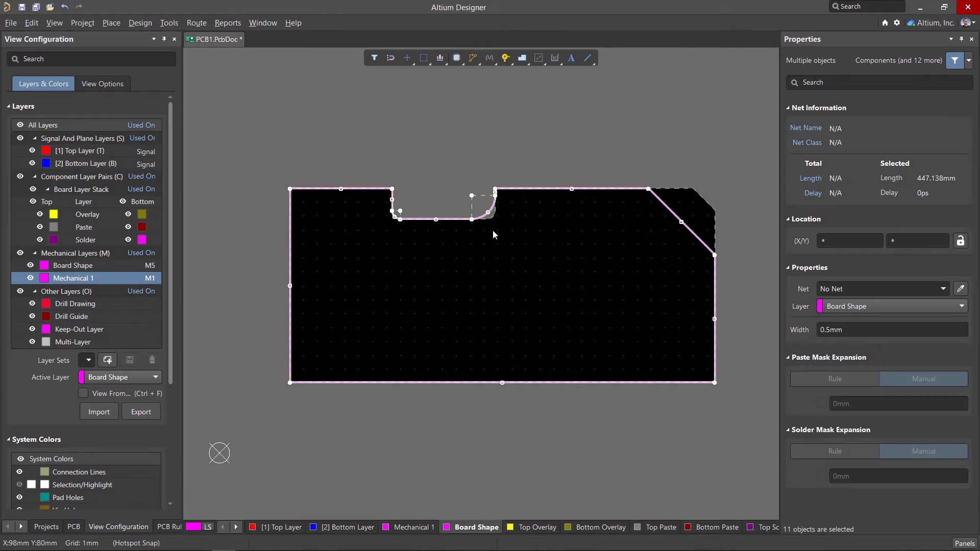
# - Define the board shape from the selected outline chain, then box-select and clear the outline
pyautogui.click(140, 23)
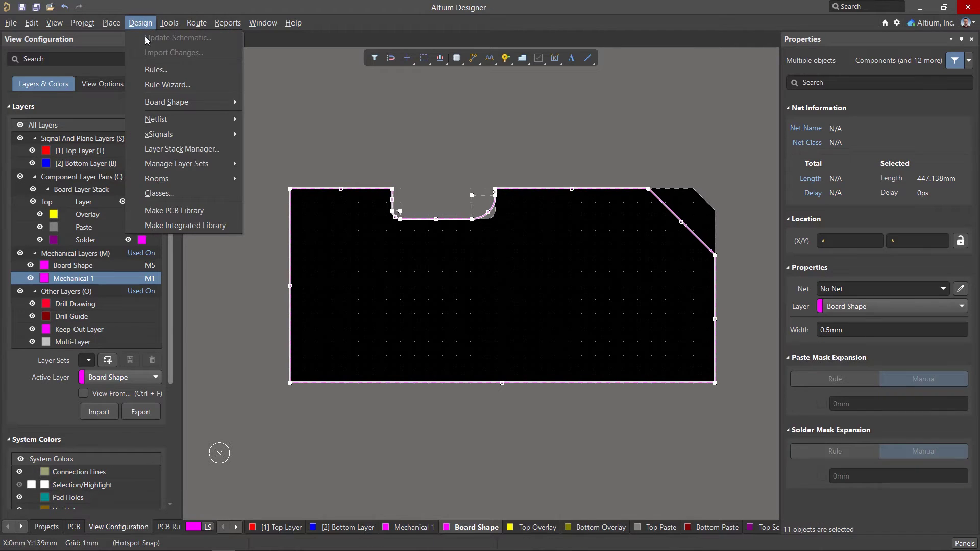
pyautogui.moveTo(207, 102)
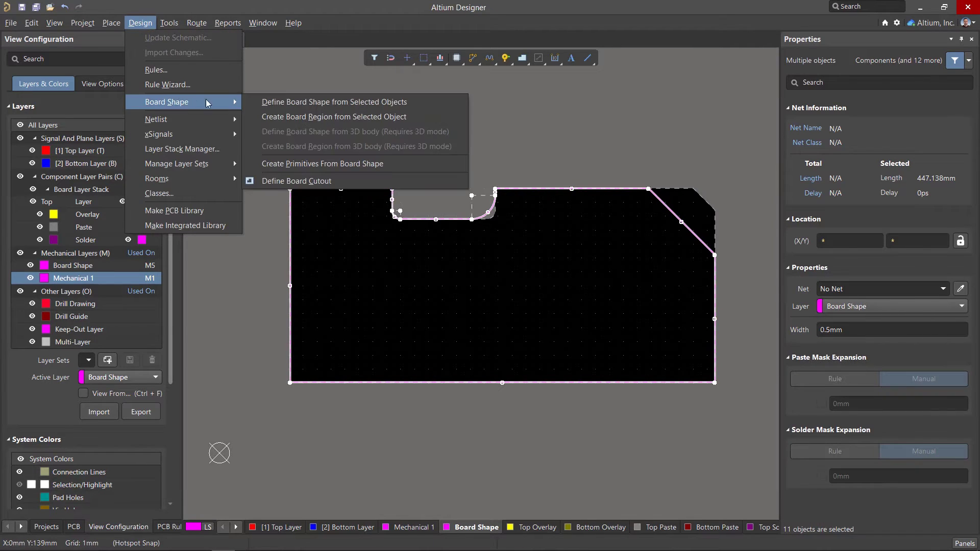
pyautogui.click(264, 105)
pyautogui.click(443, 191)
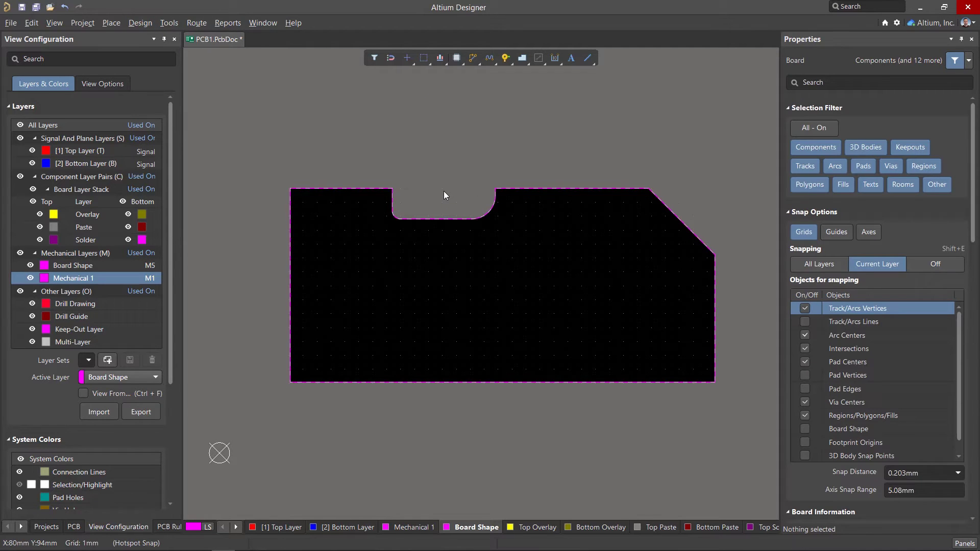
pyautogui.moveTo(276, 161); pyautogui.dragTo(733, 409)
pyautogui.click(728, 406)
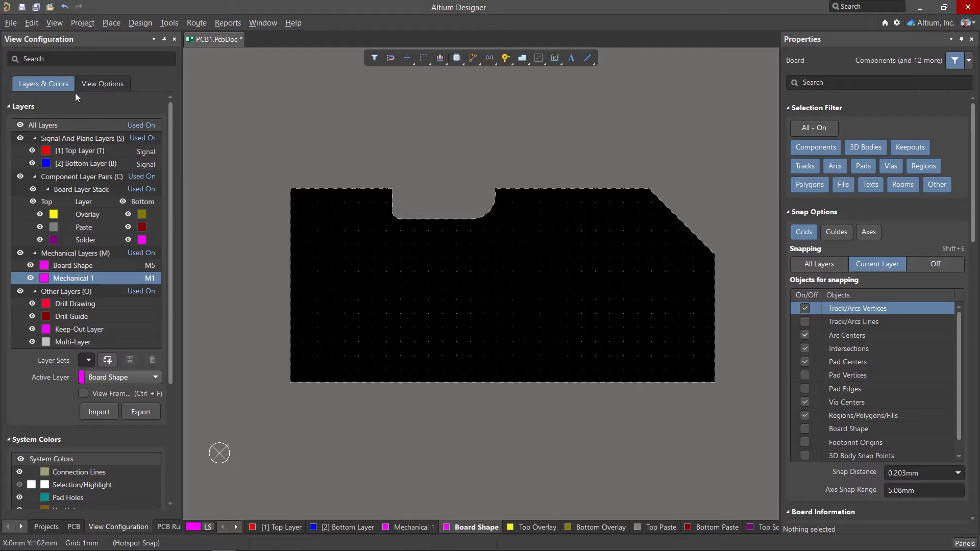
# - Import Board Shape.dxf at mm scale onto the Board Shape layer, origin at 101 mm, 69 mm
pyautogui.click(16, 26)
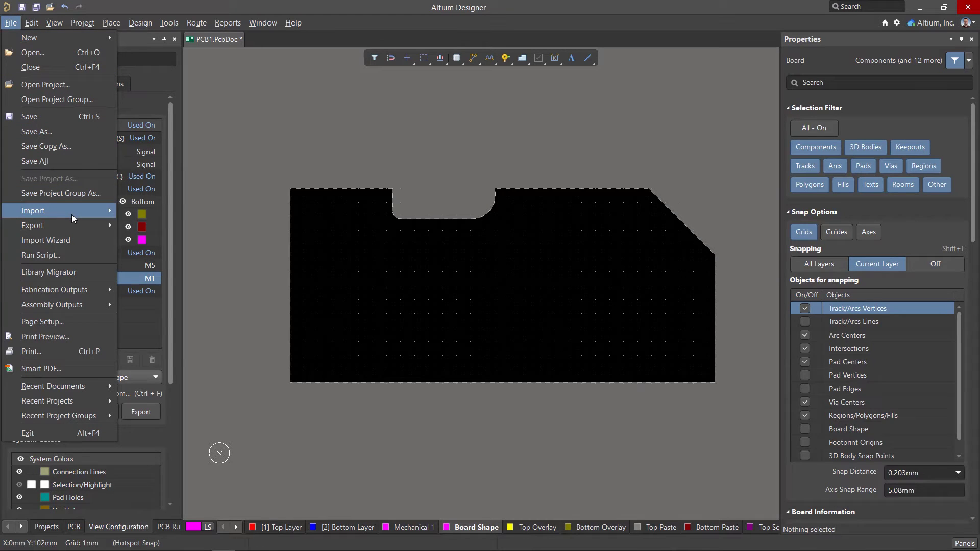
pyautogui.moveTo(88, 218)
pyautogui.click(145, 225)
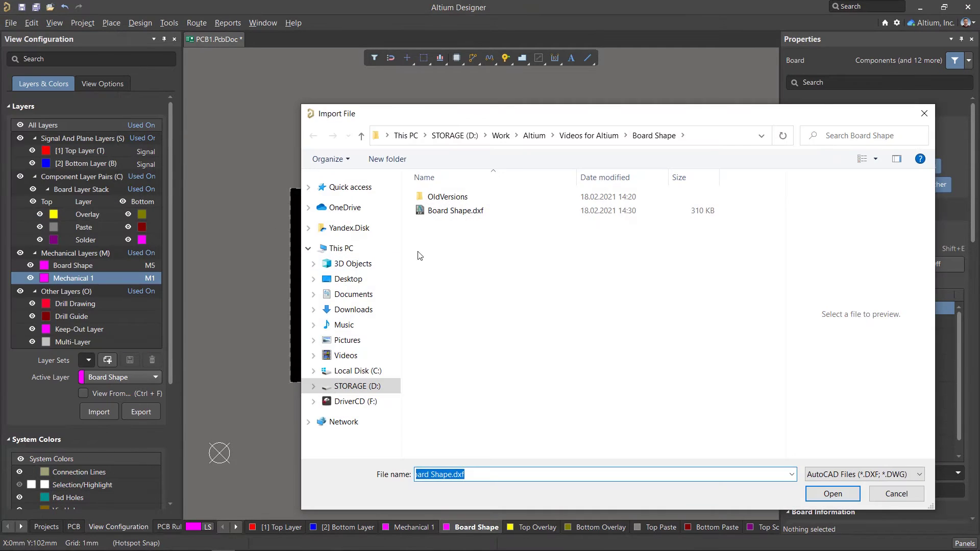
pyautogui.click(833, 493)
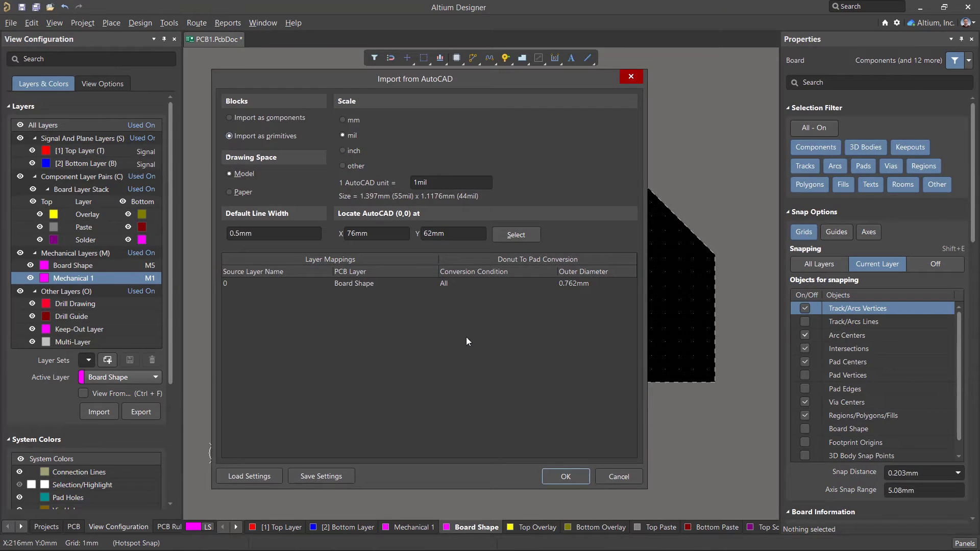
pyautogui.click(349, 122)
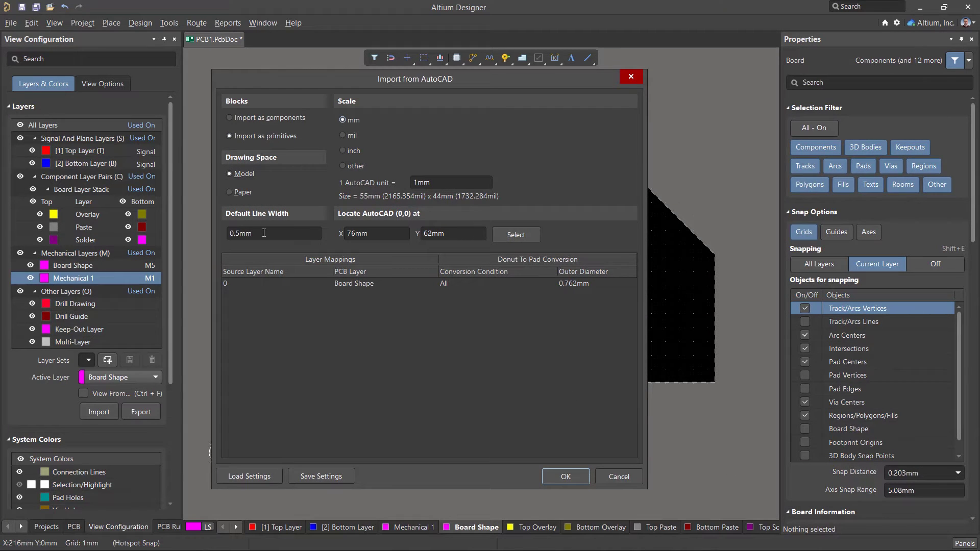
pyautogui.click(425, 285)
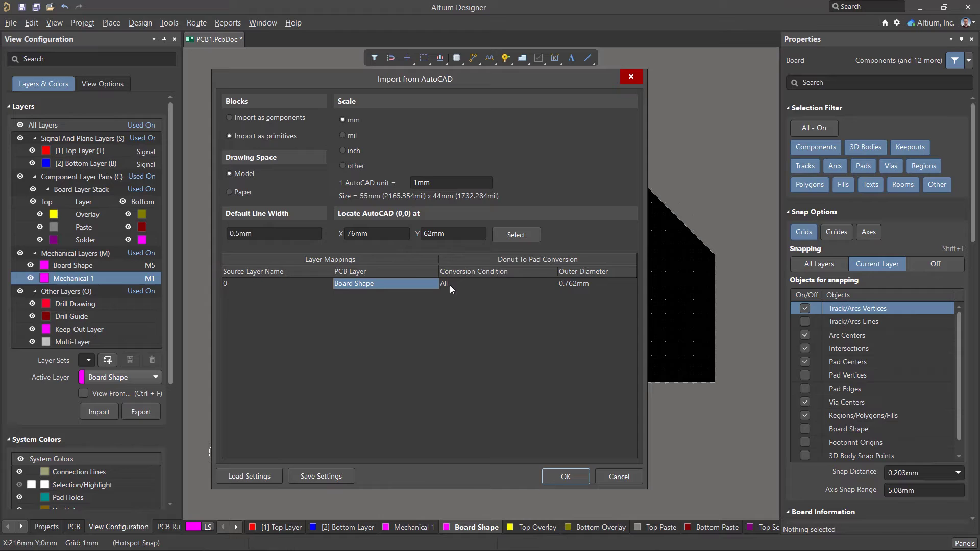
pyautogui.click(516, 235)
pyautogui.click(507, 298)
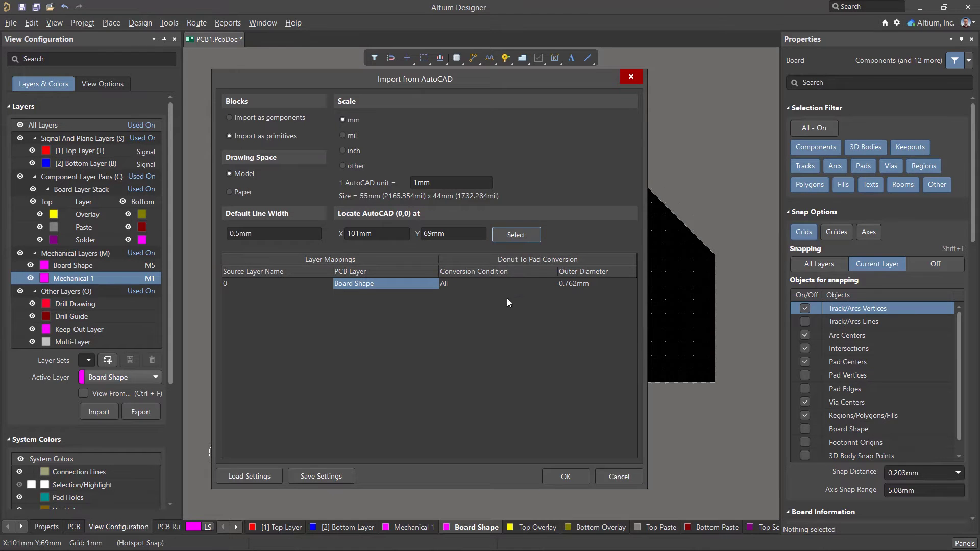
pyautogui.click(559, 476)
# - Define the board shape from the four imported rectangle tracks
pyautogui.click(545, 305)
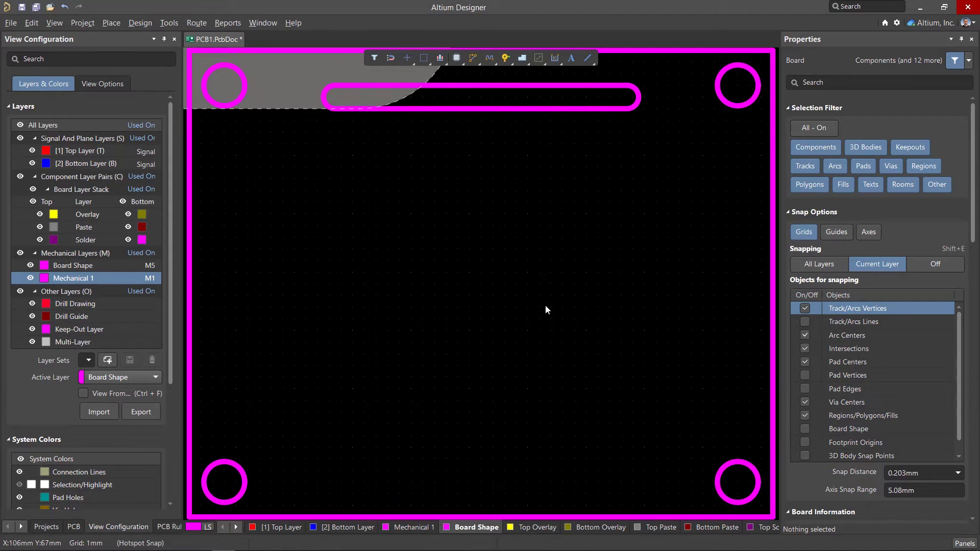
pyautogui.keyDown('ctrl'); pyautogui.scroll(-2, 545, 305); pyautogui.keyUp('ctrl')
pyautogui.press('s')
pyautogui.press('y')
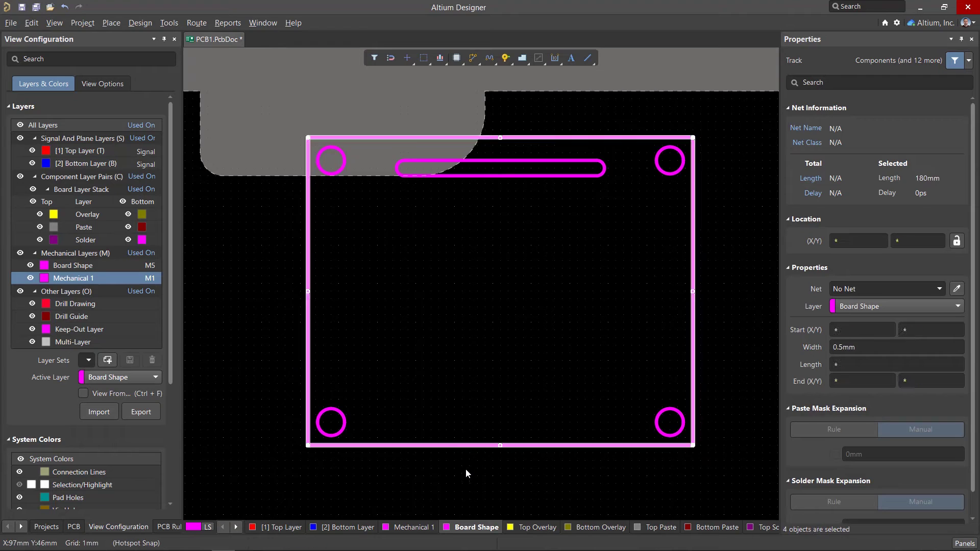
pyautogui.press('d')
pyautogui.press('s')
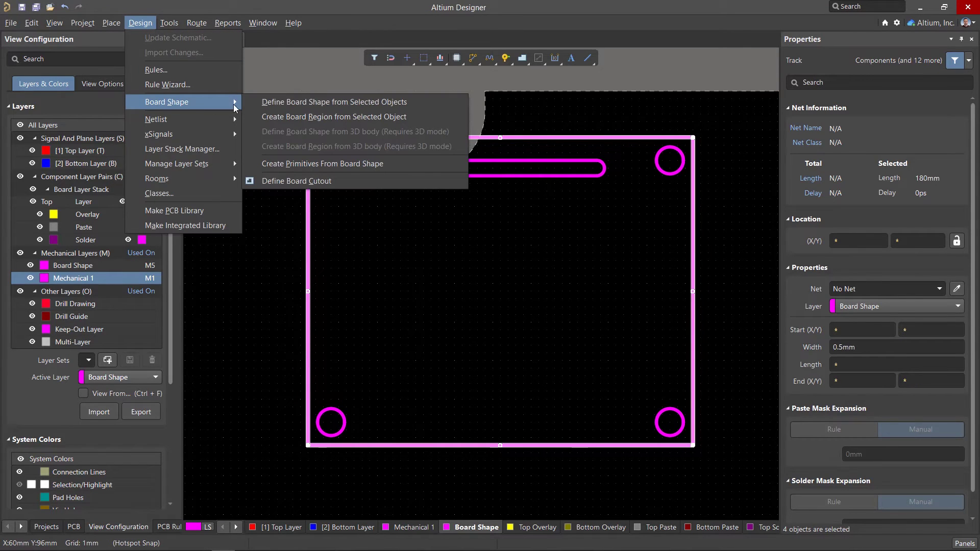
pyautogui.click(260, 105)
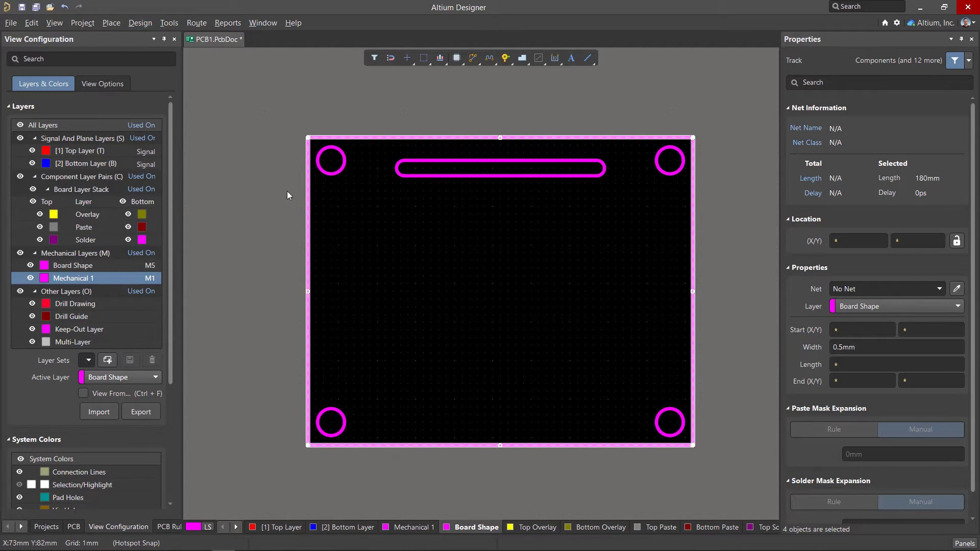
# - Convert the slot near the top edge into a board cutout
pyautogui.moveTo(473, 228); pyautogui.dragTo(453, 177)
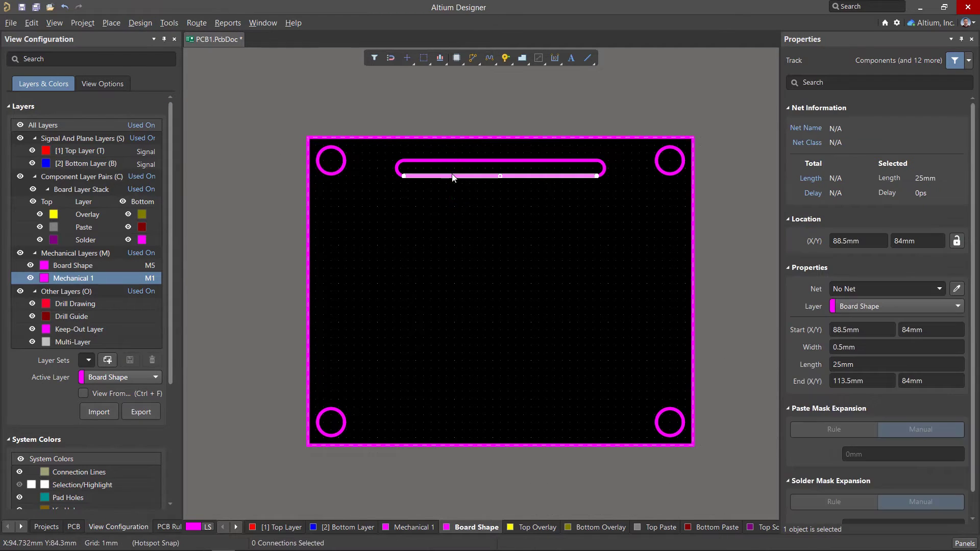
pyautogui.press('Tab')
pyautogui.click(169, 22)
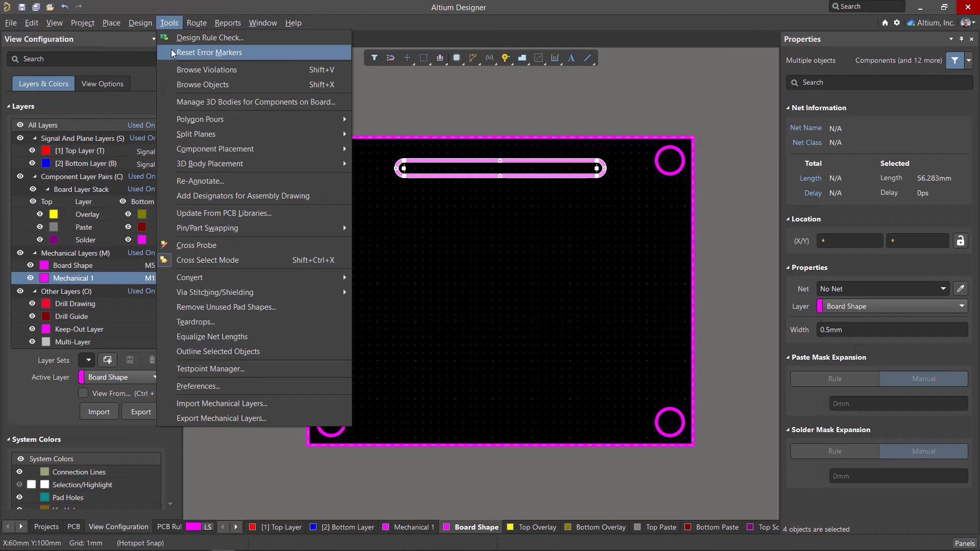
pyautogui.moveTo(204, 277)
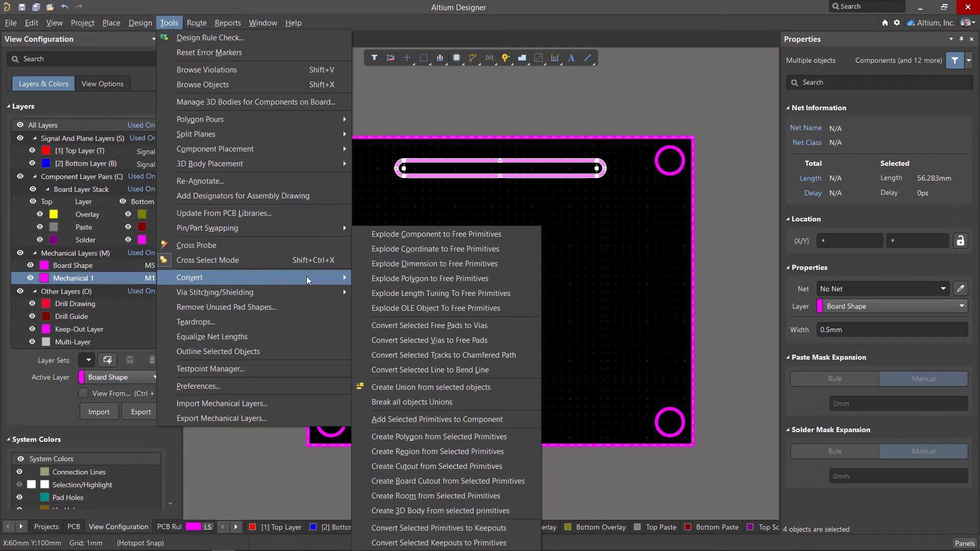
pyautogui.click(412, 481)
# - Place 3.2 mm hole pads on the top-left, bottom-left, bottom-right and top-right mounting holes
pyautogui.keyDown('ctrl'); pyautogui.scroll(2, 334, 163); pyautogui.keyUp('ctrl')
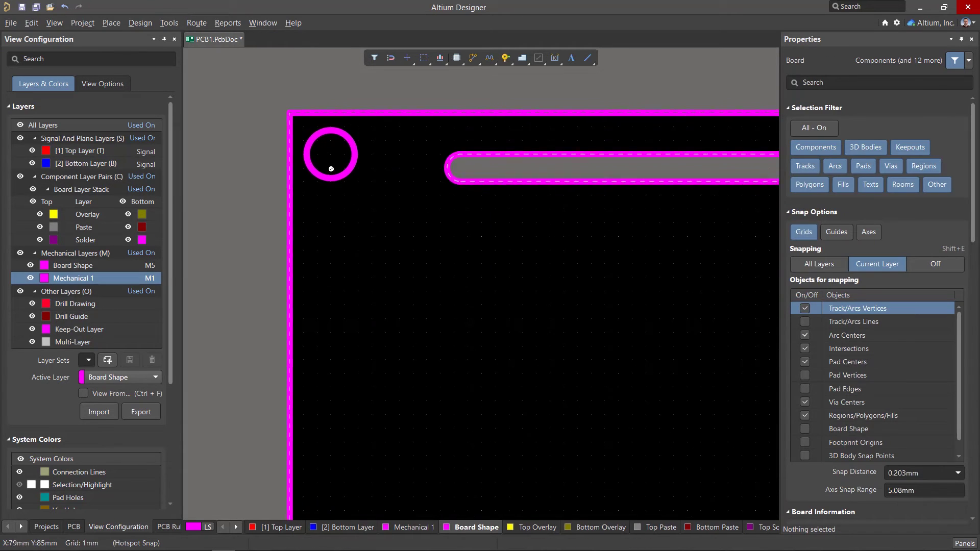
pyautogui.click(331, 168)
pyautogui.click(334, 226)
pyautogui.click(505, 57)
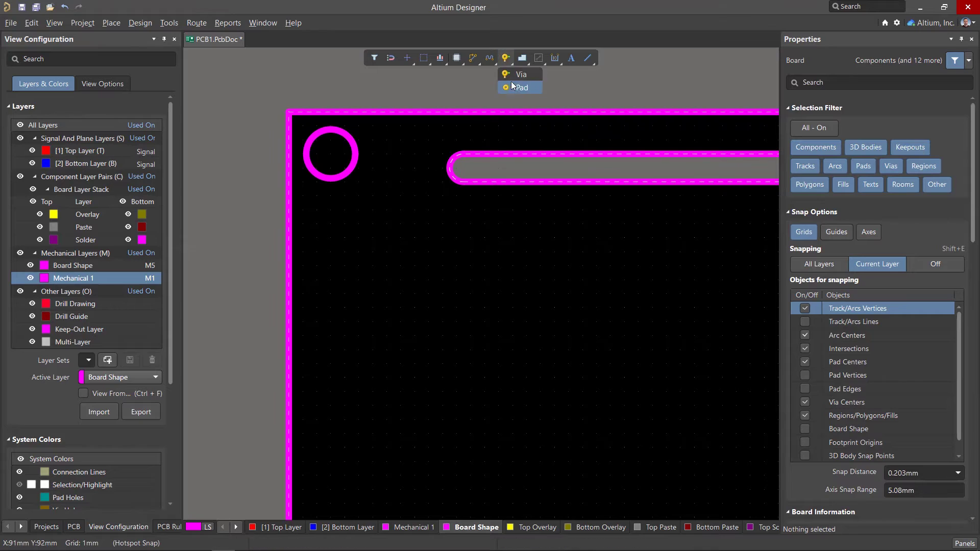
pyautogui.click(513, 87)
pyautogui.click(331, 153)
pyautogui.keyDown('ctrl'); pyautogui.scroll(-2, 330, 153); pyautogui.keyUp('ctrl')
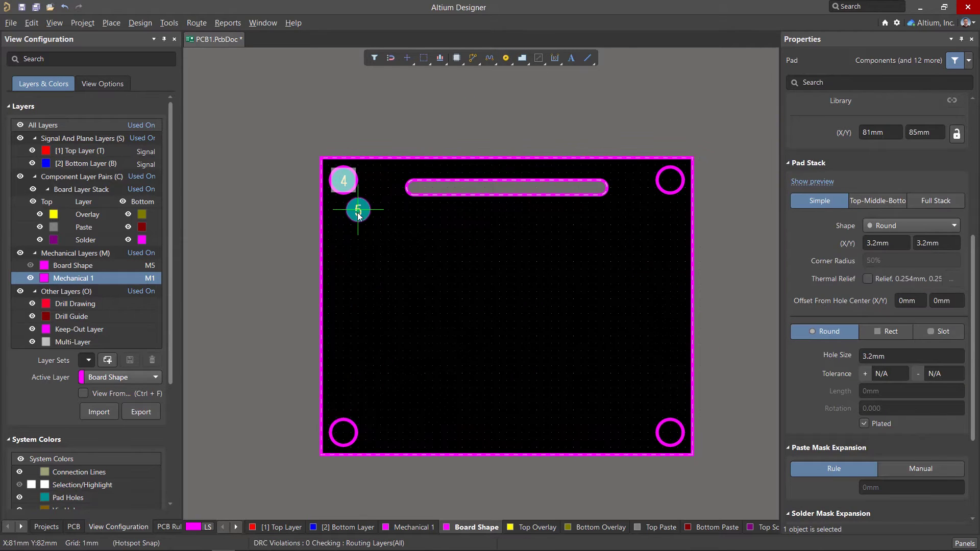
pyautogui.click(345, 437)
pyautogui.click(669, 434)
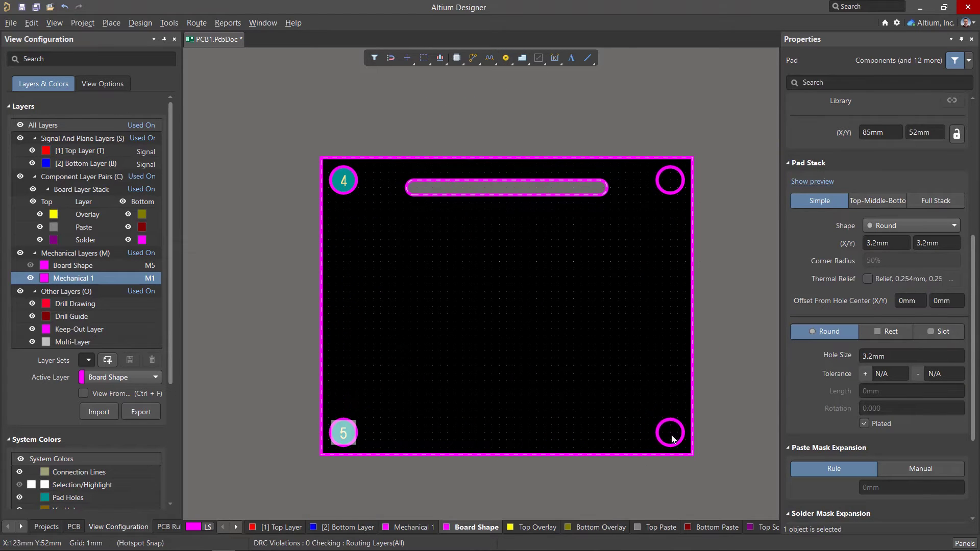
pyautogui.click(670, 185)
# - End pad placement and tilt the board in 3D to check the mounting holes
pyautogui.press('Escape')
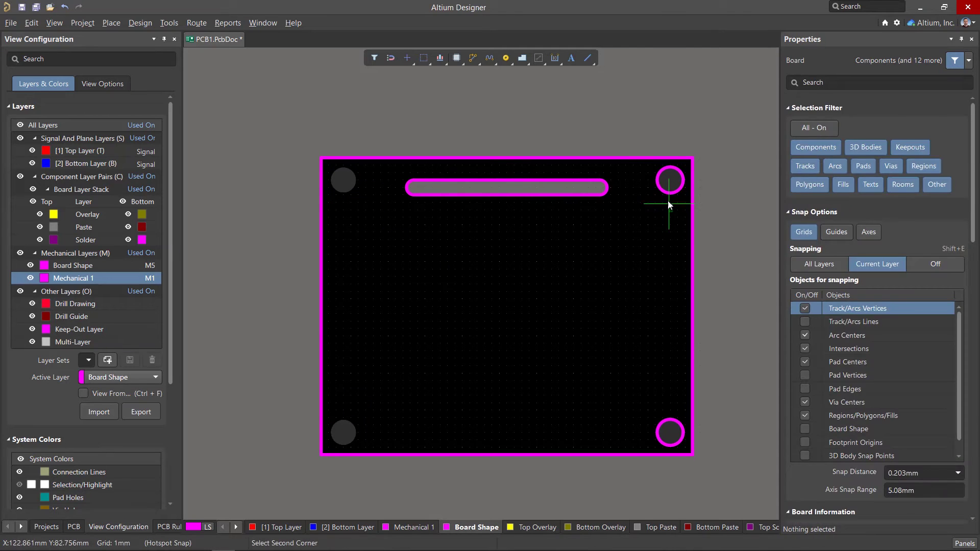
pyautogui.press('3')
pyautogui.keyDown('shift'); pyautogui.moveTo(527, 343); pyautogui.dragTo(483, 270, button='right'); pyautogui.keyUp('shift')
# - Return to 2D and try chamfering the board's top-right corner, then undo it
pyautogui.press('2')
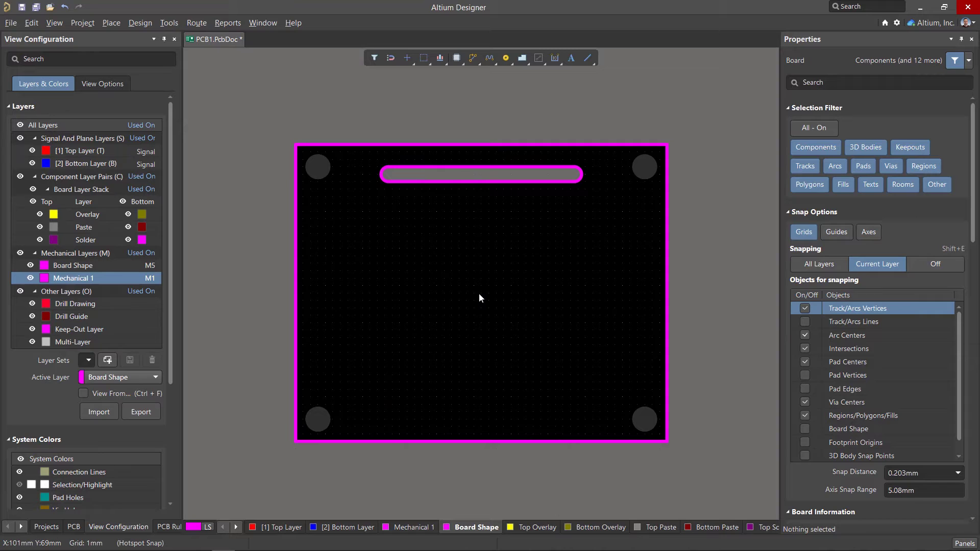
pyautogui.keyDown('ctrl'); pyautogui.scroll(3, 662, 175); pyautogui.keyUp('ctrl')
pyautogui.click(656, 176)
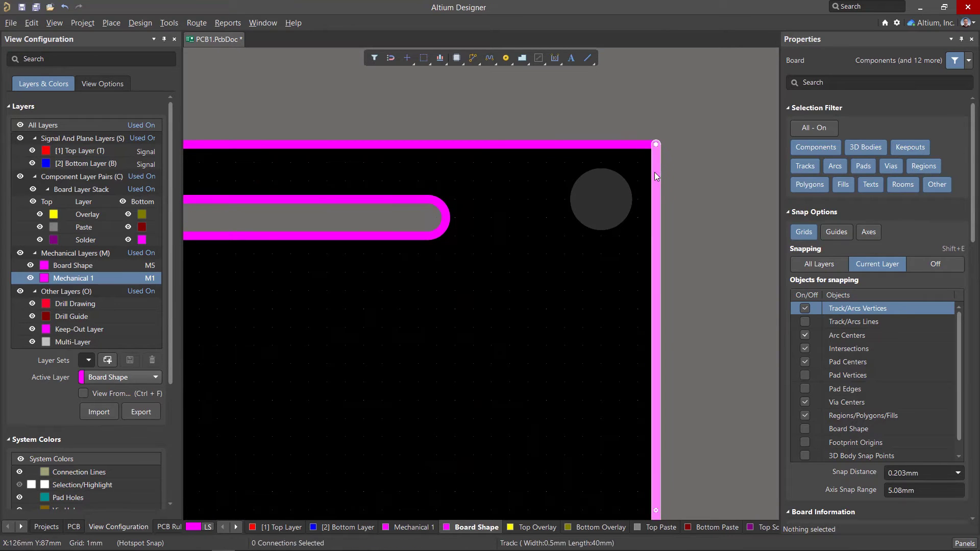
pyautogui.moveTo(655, 146); pyautogui.dragTo(624, 155)
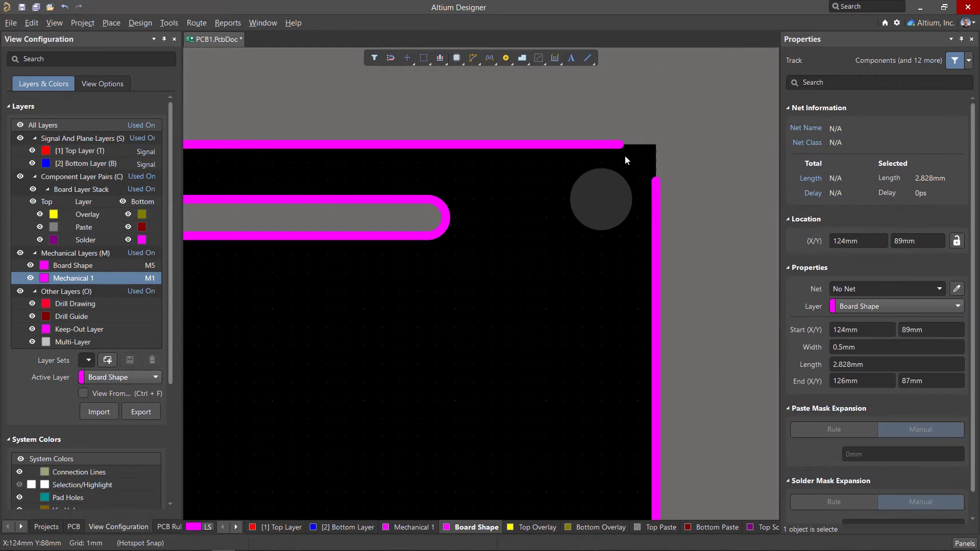
pyautogui.hotkey('ctrl', 'z')
# - Select the outline tracks, redefine the board shape from them, and answer No to the confirmation
pyautogui.keyDown('ctrl'); pyautogui.scroll(2, 655, 162); pyautogui.keyUp('ctrl')
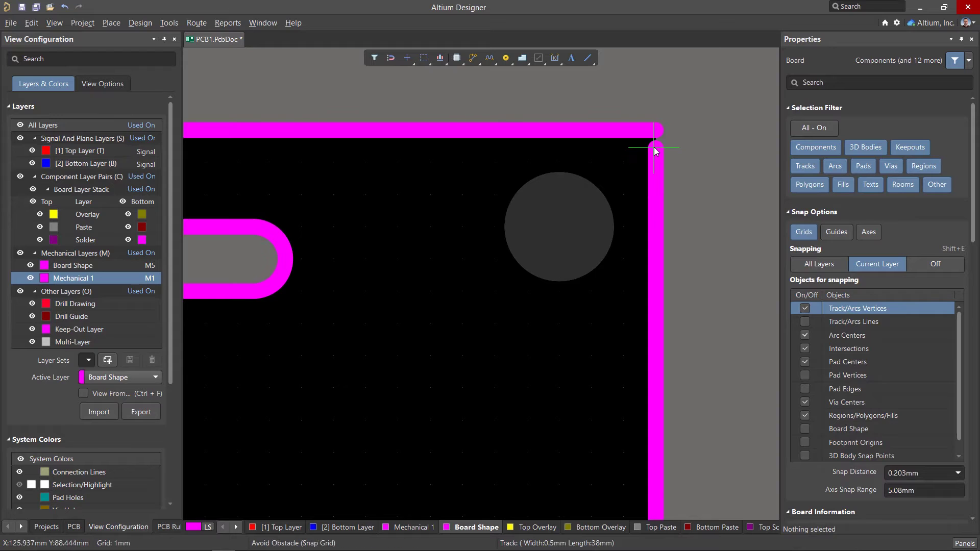
pyautogui.keyDown('ctrl'); pyautogui.scroll(-4, 656, 158); pyautogui.keyUp('ctrl')
pyautogui.click(651, 210)
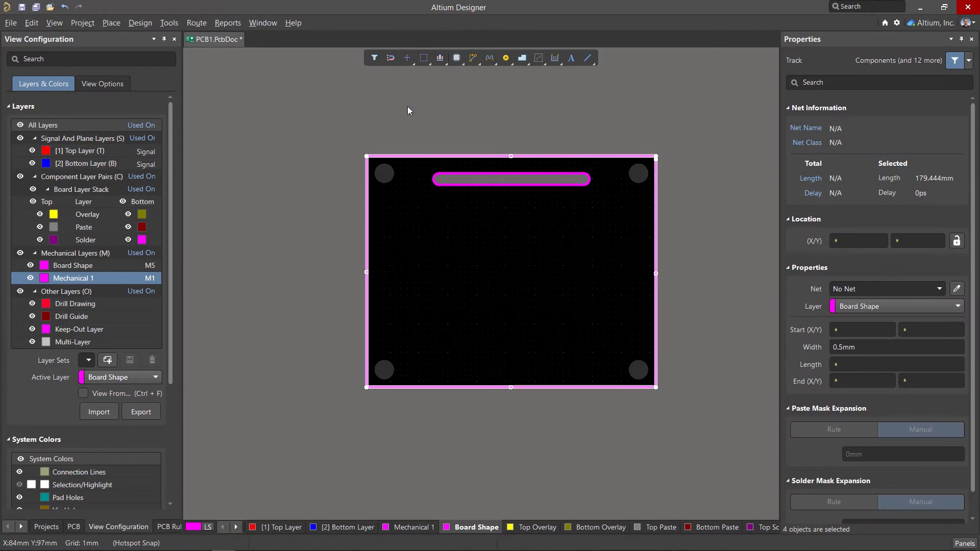
pyautogui.click(148, 23)
pyautogui.moveTo(233, 116)
pyautogui.click(263, 101)
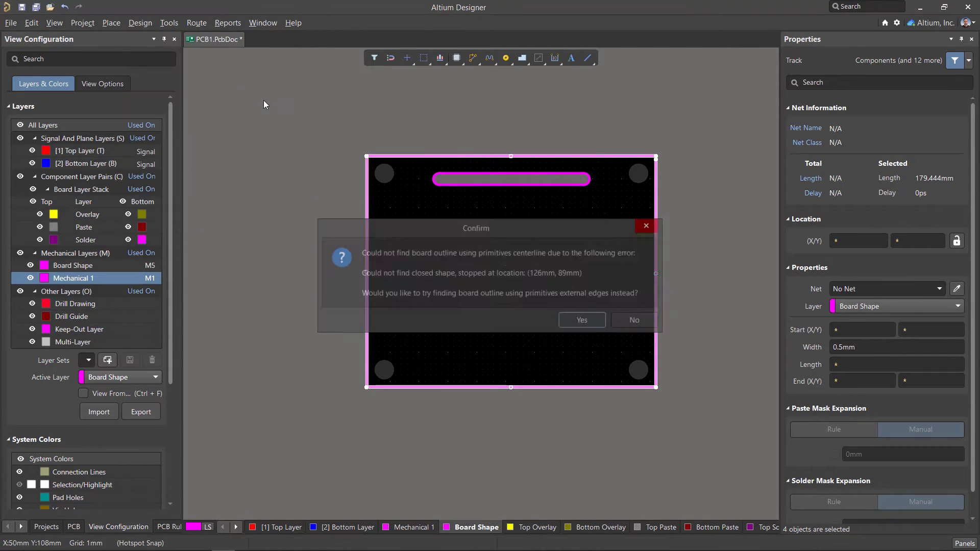
pyautogui.click(637, 321)
# - Box-select the whole board outline together with the slot and four mounting holes
pyautogui.keyDown('ctrl'); pyautogui.scroll(5, 661, 167); pyautogui.keyUp('ctrl')
pyautogui.keyDown('ctrl'); pyautogui.scroll(-5, 547, 214); pyautogui.keyUp('ctrl')
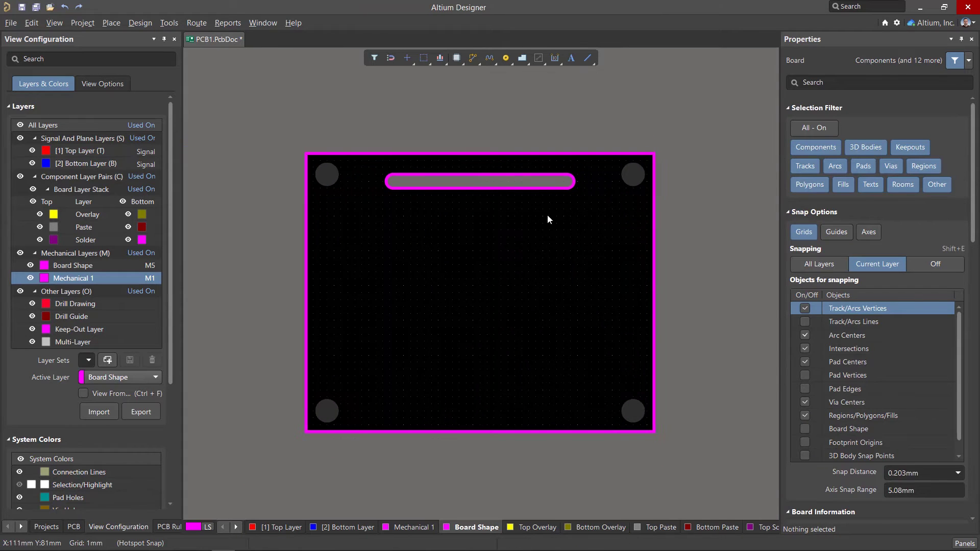
pyautogui.keyDown('ctrl'); pyautogui.scroll(-1, 476, 258); pyautogui.keyUp('ctrl')
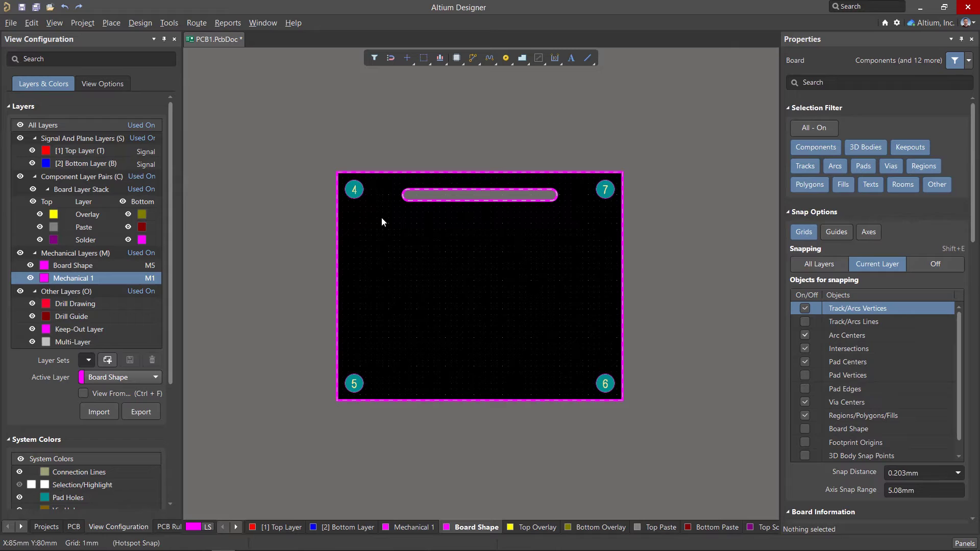
pyautogui.moveTo(314, 143); pyautogui.dragTo(650, 431)
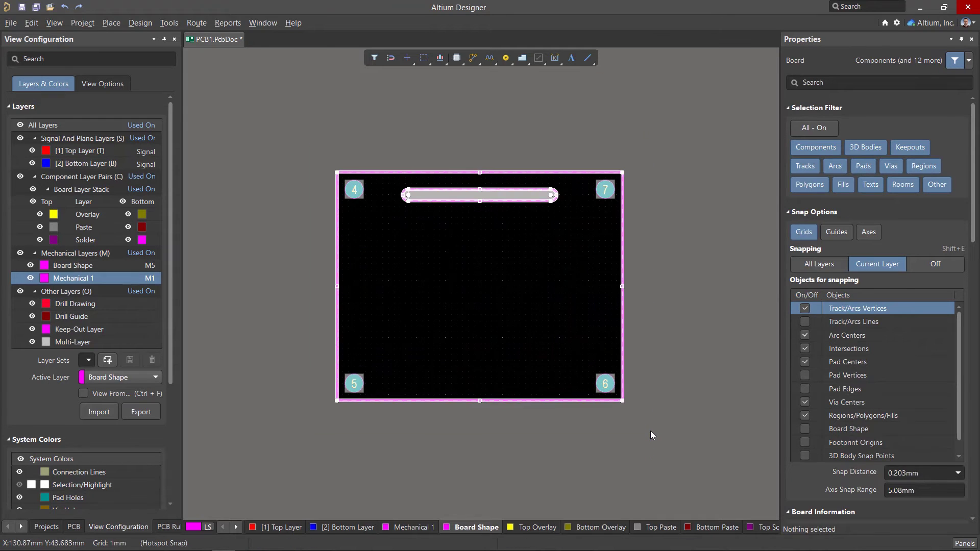
# - Delete the selected outline, slot and mounting pads so only the plain rectangular board remains
pyautogui.press('Delete')
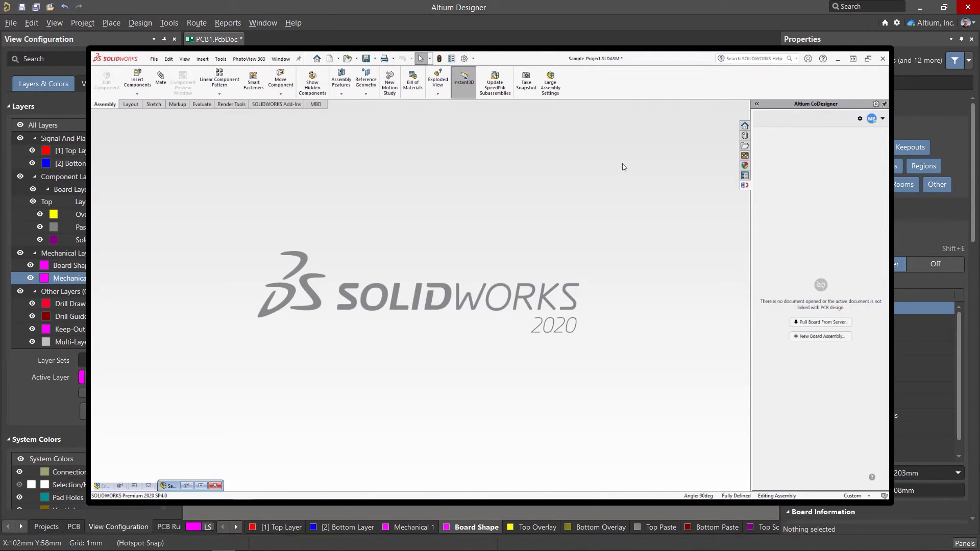
pyautogui.click(200, 486)
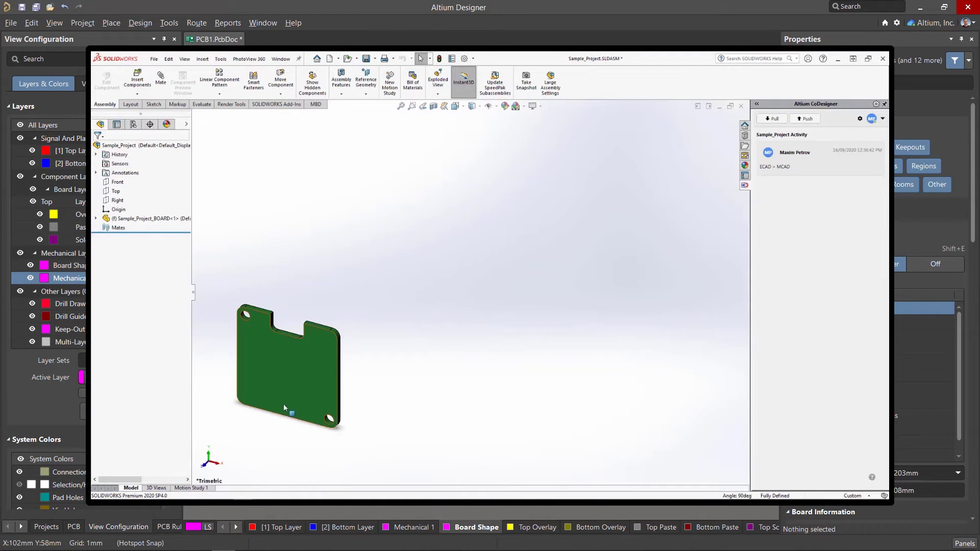
pyautogui.press('f')
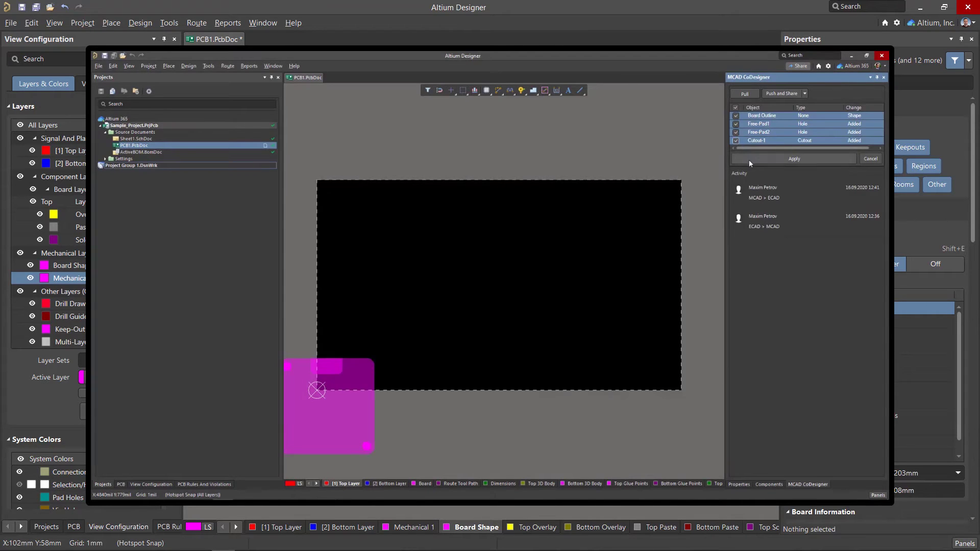
pyautogui.click(748, 160)
pyautogui.moveTo(345, 397); pyautogui.dragTo(498, 313, button='right')
pyautogui.keyDown('ctrl'); pyautogui.scroll(3, 503, 295); pyautogui.keyUp('ctrl')
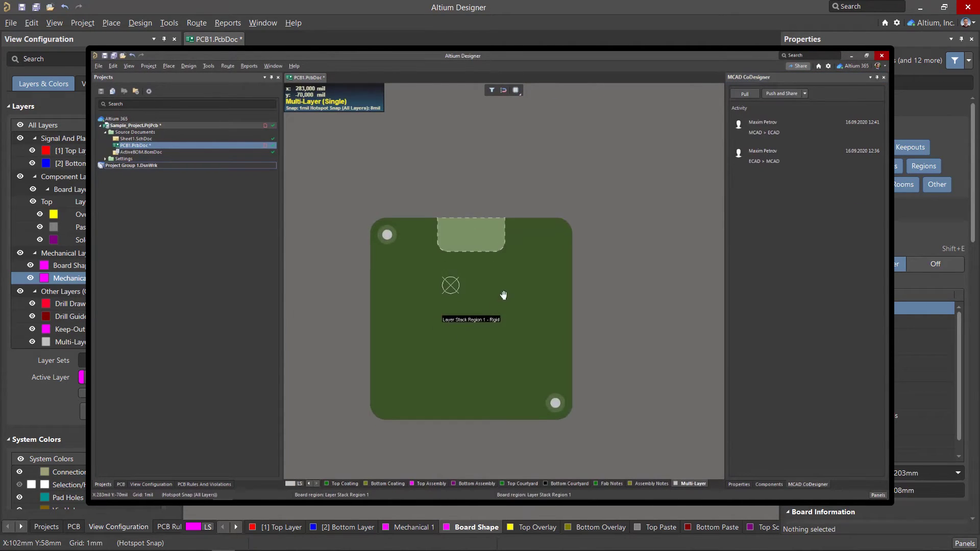
pyautogui.press('3')
pyautogui.press('shift')
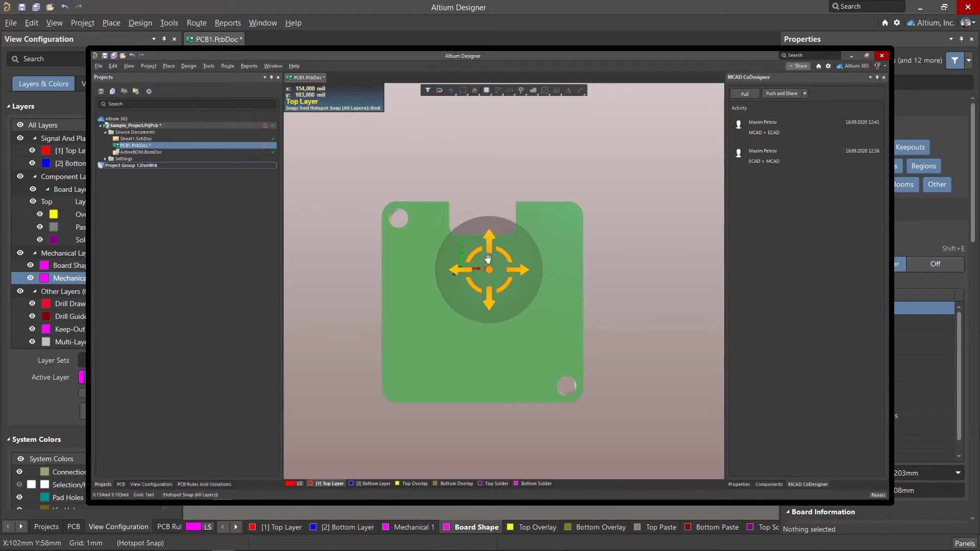
pyautogui.keyDown('shift'); pyautogui.moveTo(487, 259); pyautogui.dragTo(486, 363, button='right'); pyautogui.keyUp('shift')
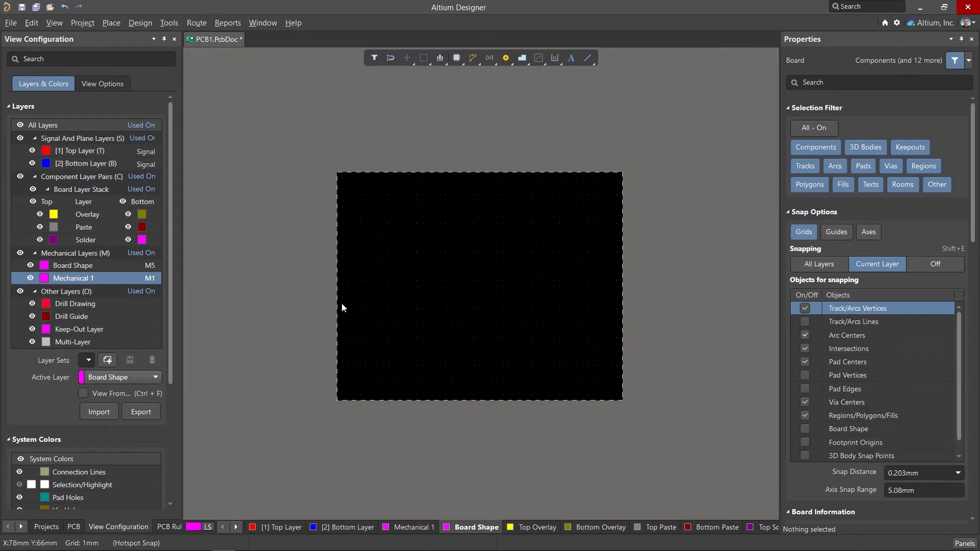
# - Add a second mechanical layer below Mechanical 1 and name it 3D
pyautogui.rightClick(90, 277)
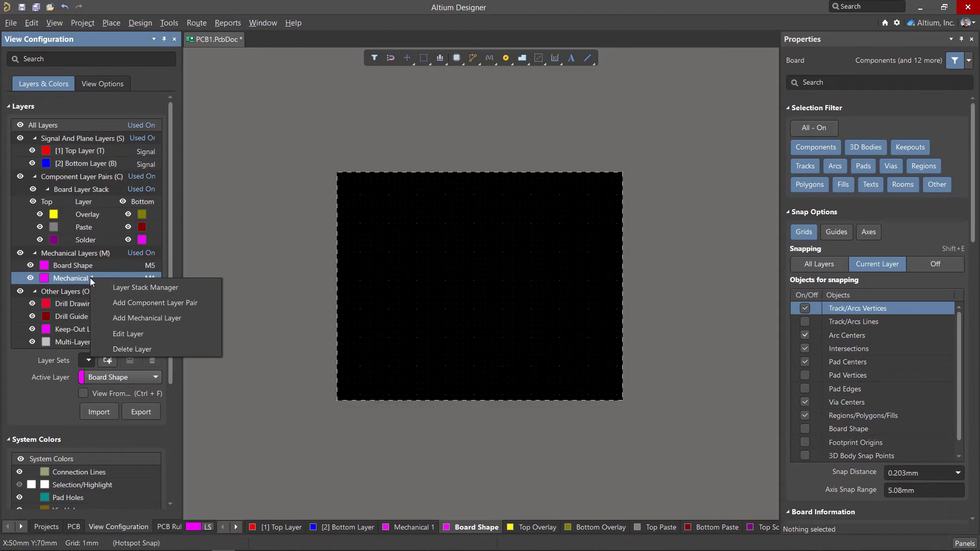
pyautogui.click(138, 317)
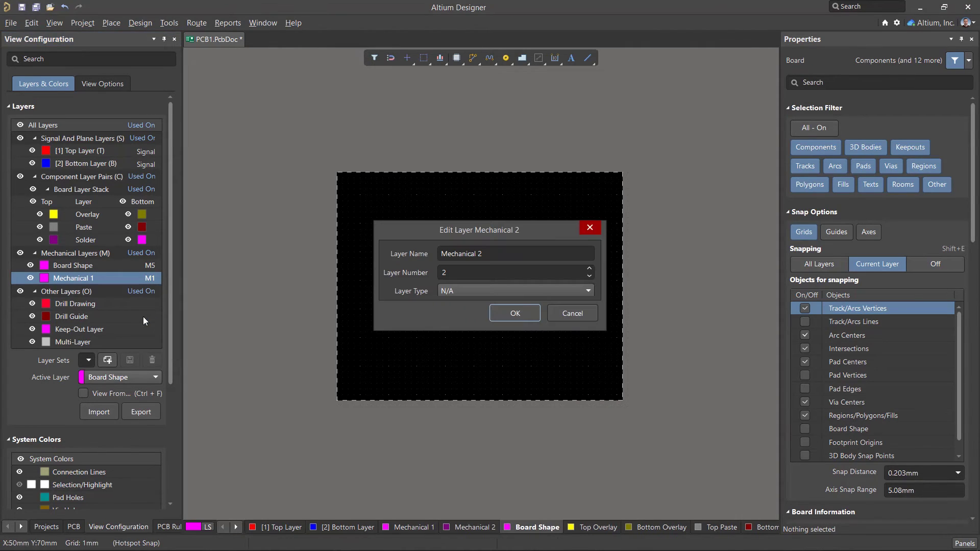
pyautogui.click(510, 254)
pyautogui.hotkey('ctrl', 'a')
pyautogui.write('3')
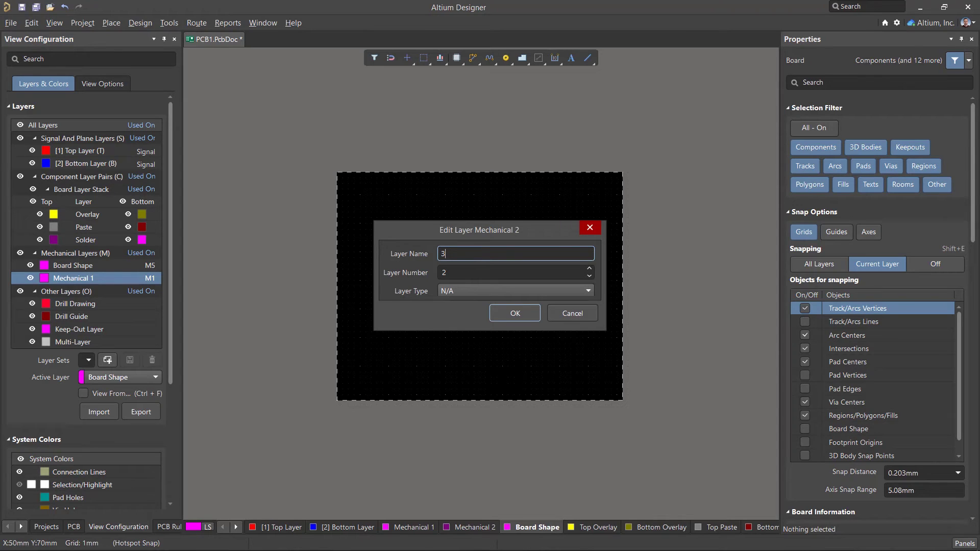
pyautogui.write('D')
pyautogui.press('Return')
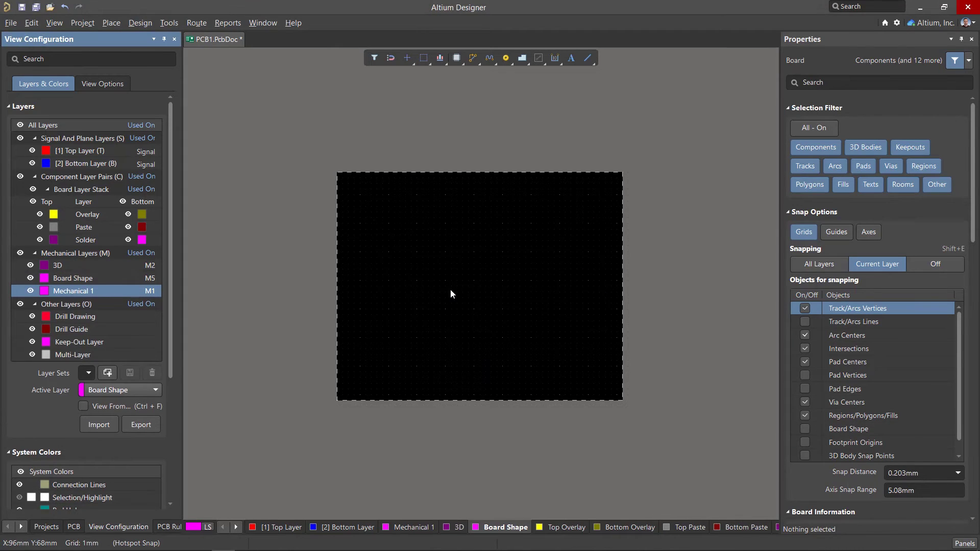
# - Place Board Shape.stp as a 3D body over the board and put it on the 3D layer
pyautogui.click(111, 22)
pyautogui.click(128, 67)
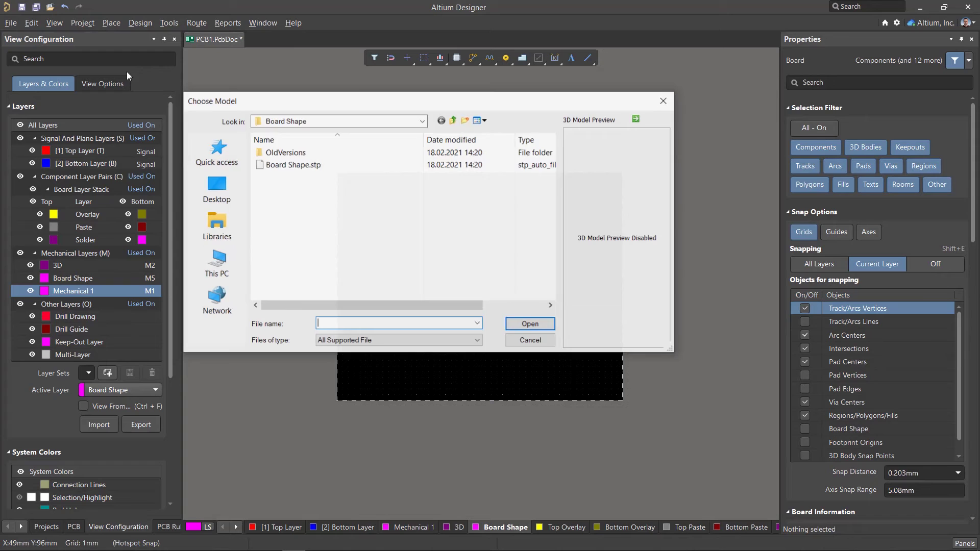
pyautogui.click(291, 167)
pyautogui.click(519, 320)
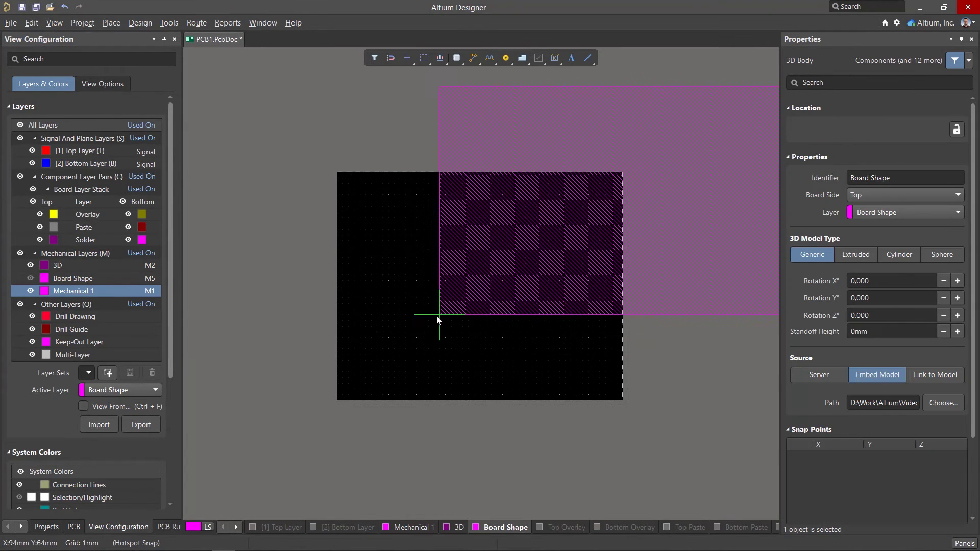
pyautogui.click(377, 361)
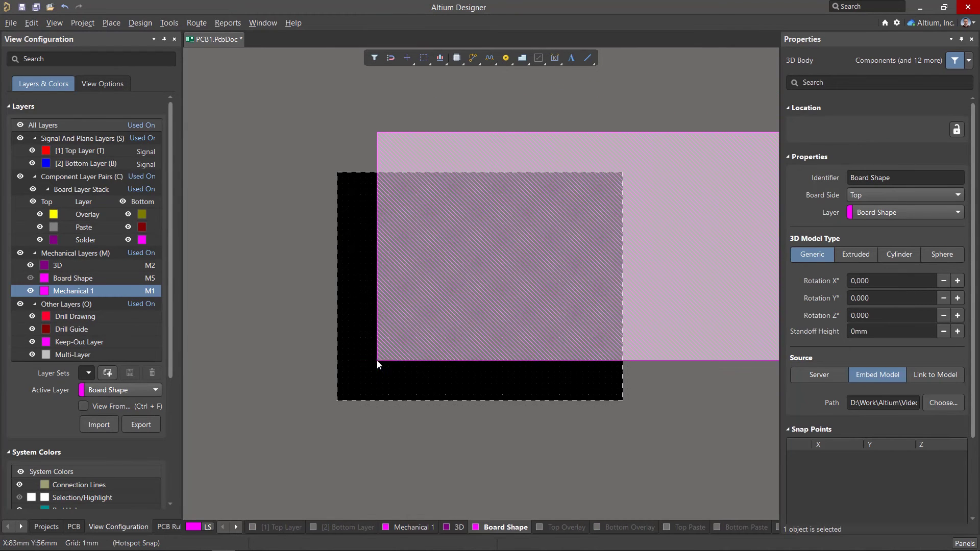
pyautogui.click(878, 212)
pyautogui.click(862, 225)
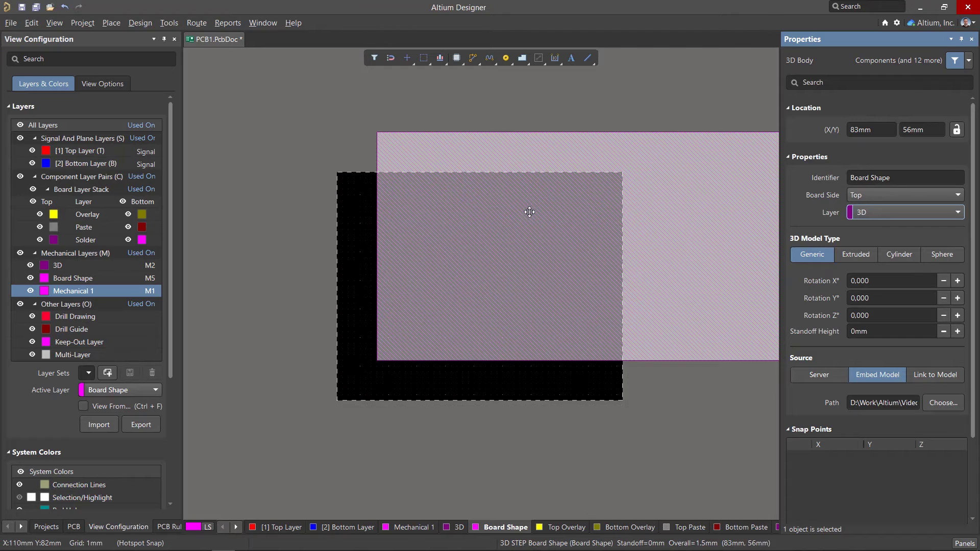
pyautogui.keyDown('ctrl'); pyautogui.scroll(-2, 528, 211); pyautogui.keyUp('ctrl')
pyautogui.click(516, 320)
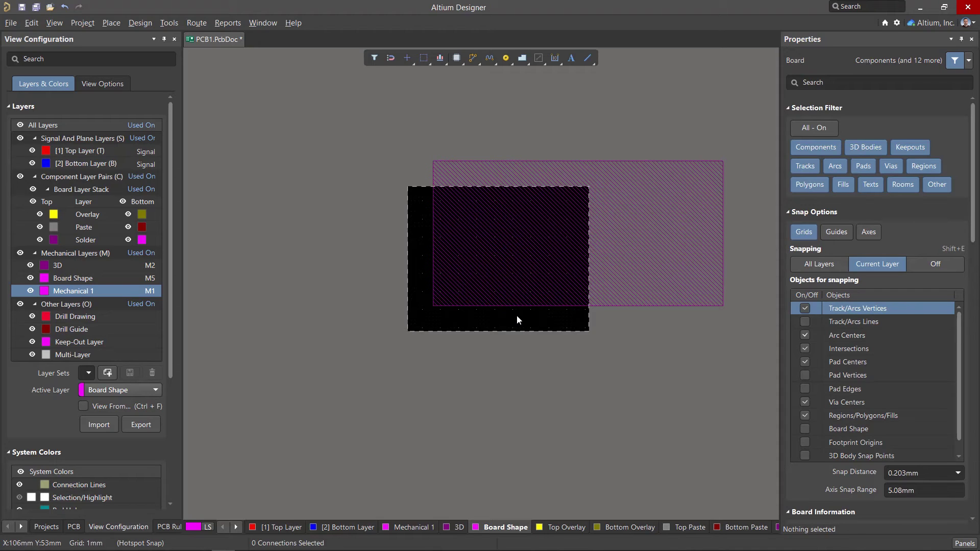
# - In 3D view, define the board shape from the Board Shape.stp body's top face
pyautogui.press('3')
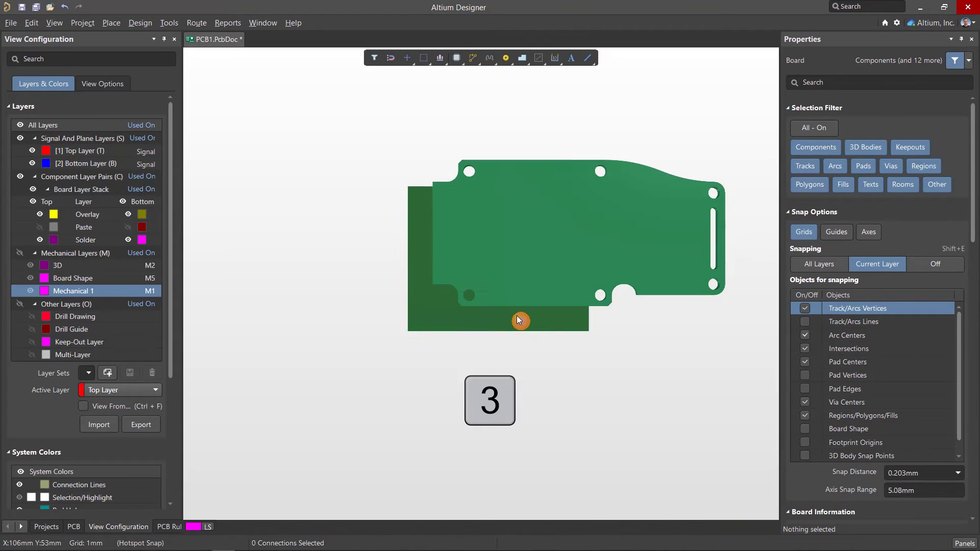
pyautogui.moveTo(590, 269)
pyautogui.keyDown('shift'); pyautogui.mouseDown(button='right')
pyautogui.moveTo(644, 244)
pyautogui.moveTo(593, 249)
pyautogui.moveTo(535, 153)
pyautogui.moveTo(531, 236)
pyautogui.moveTo(463, 249)
pyautogui.mouseUp(button='right'); pyautogui.keyUp('shift')
pyautogui.click(140, 23)
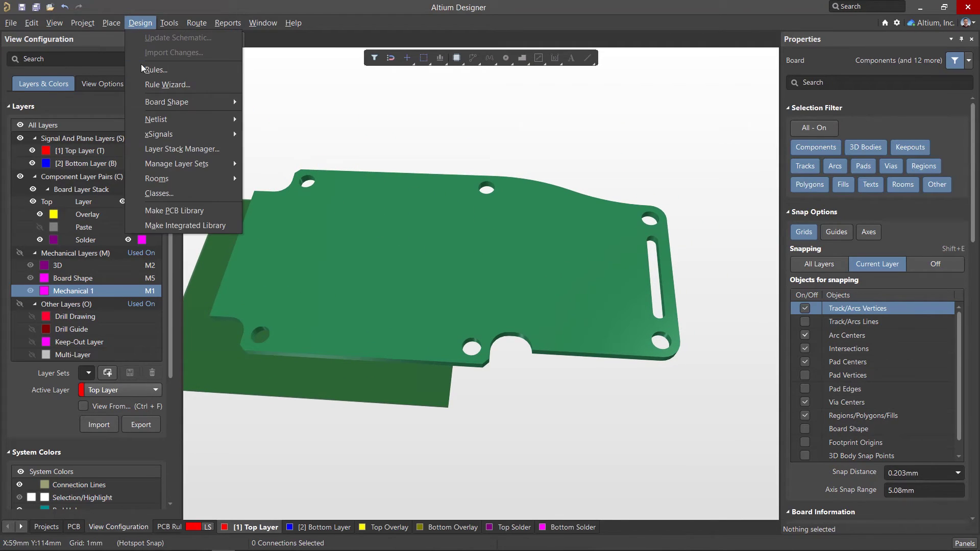
pyautogui.moveTo(166, 102)
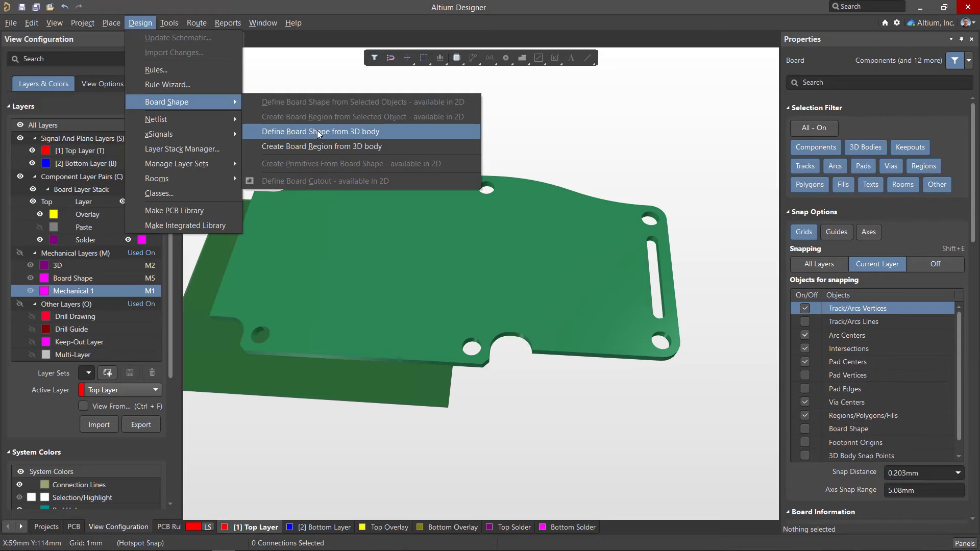
pyautogui.click(332, 130)
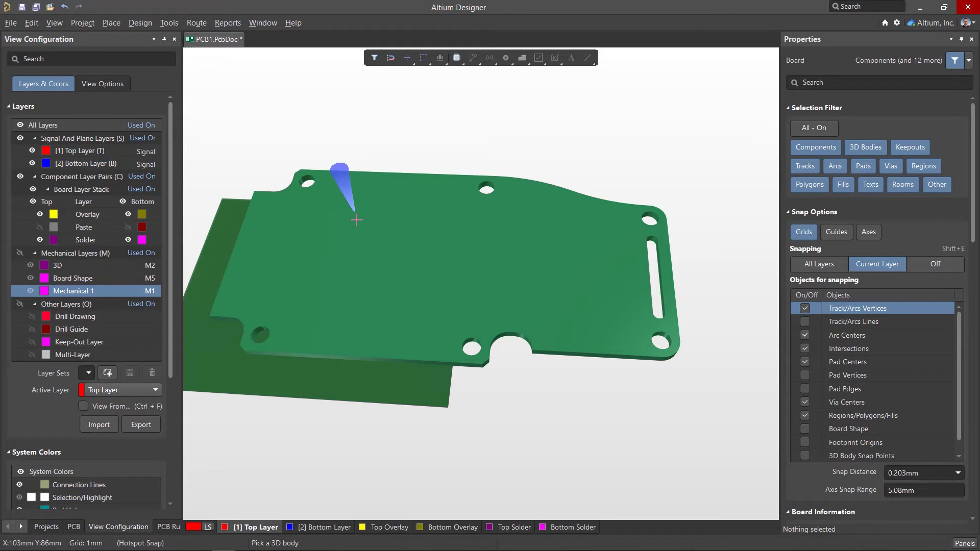
pyautogui.click(404, 247)
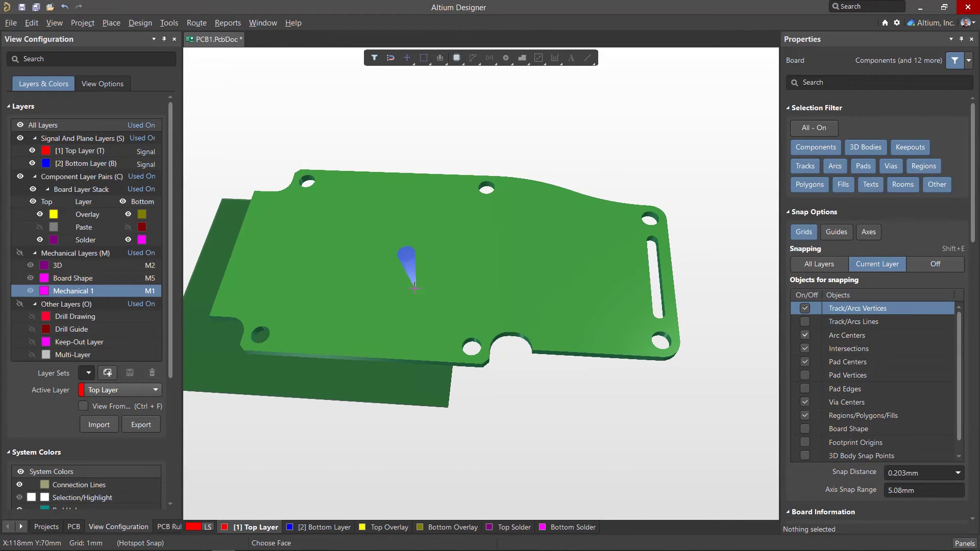
pyautogui.click(423, 267)
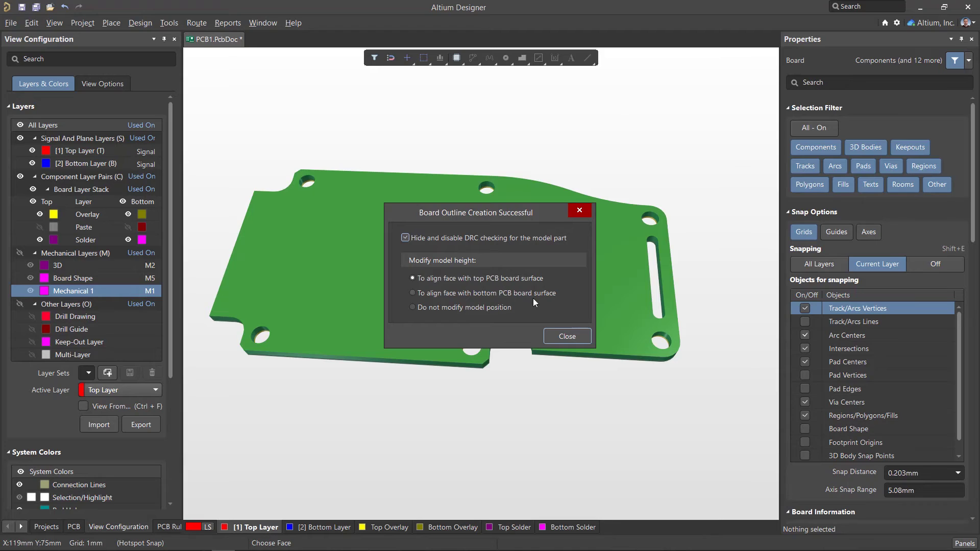
pyautogui.click(562, 336)
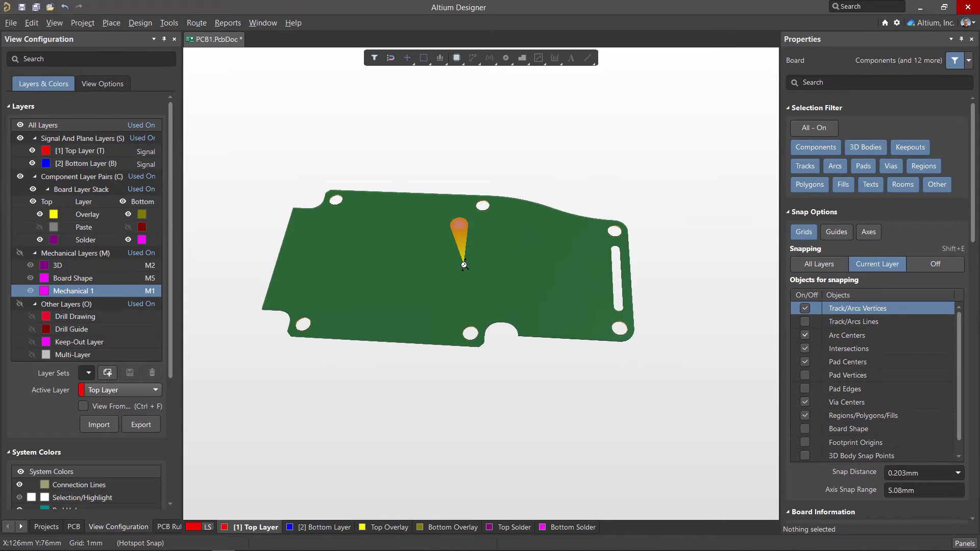
# - Return to 2D, hide the 3D layer, and inspect the slot cutout and upper-right mounting pad
pyautogui.press('2')
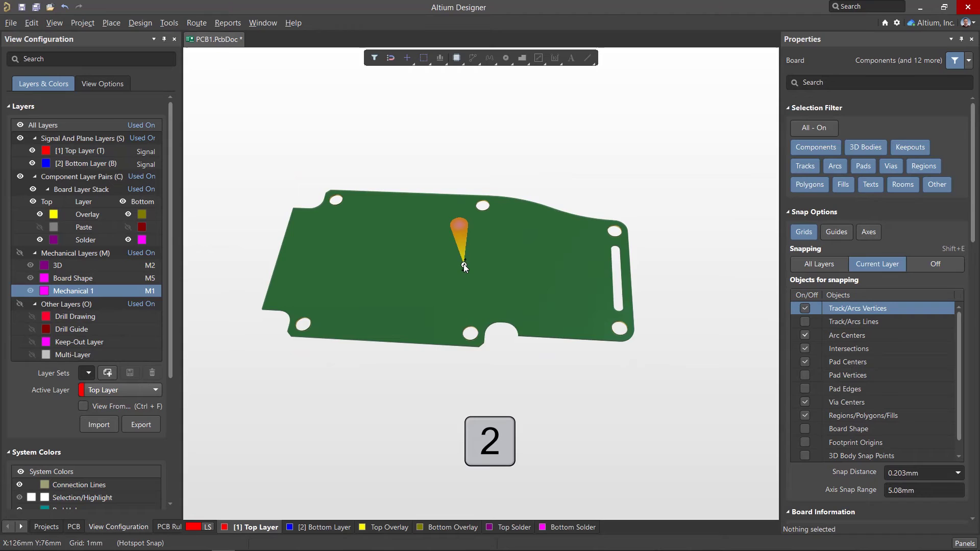
pyautogui.moveTo(531, 264); pyautogui.dragTo(455, 291, button='right')
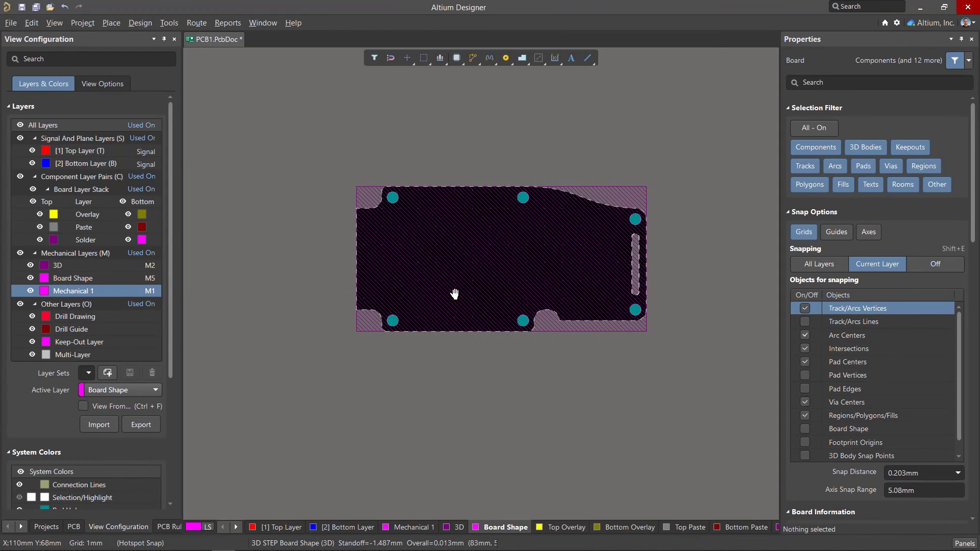
pyautogui.click(30, 264)
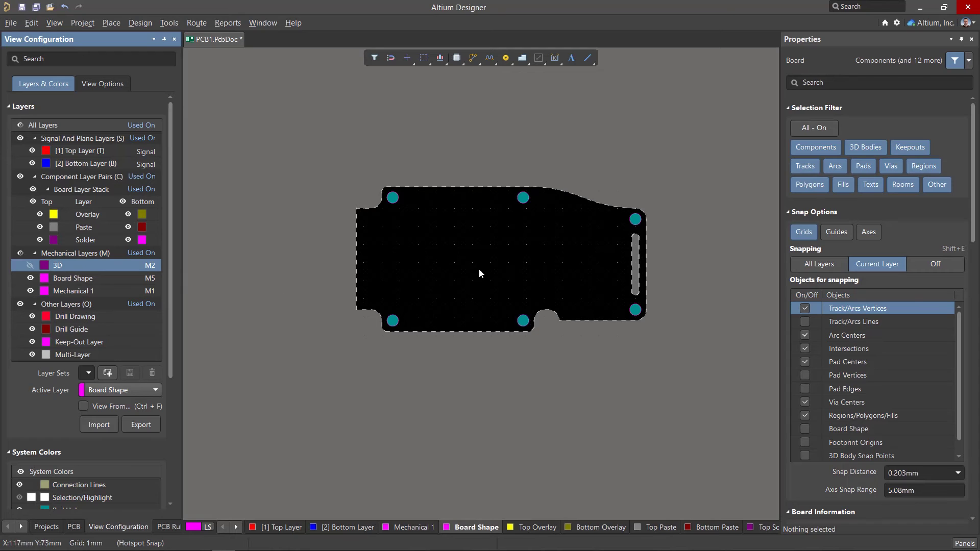
pyautogui.keyDown('ctrl'); pyautogui.scroll(3, 479, 269); pyautogui.keyUp('ctrl')
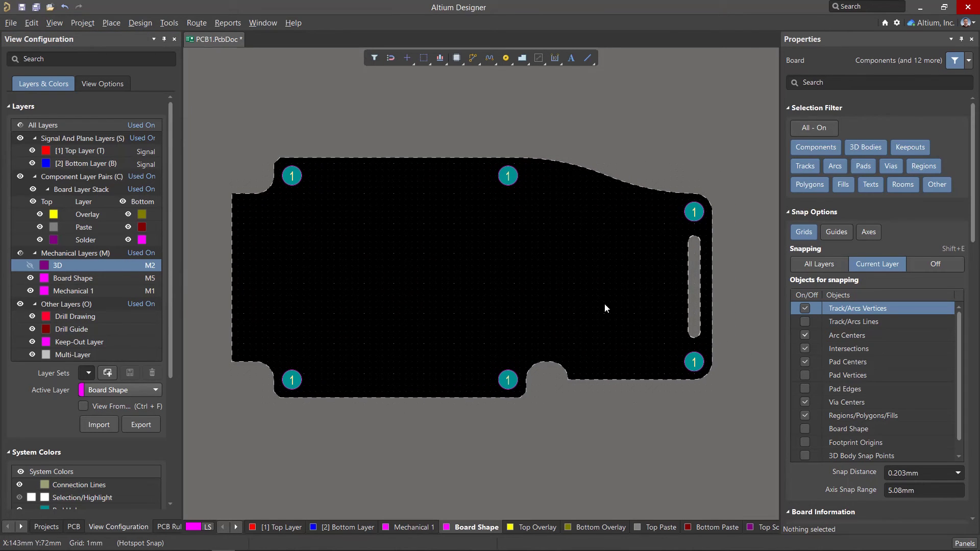
pyautogui.click(694, 263)
pyautogui.keyDown('ctrl'); pyautogui.scroll(1, 700, 212); pyautogui.keyUp('ctrl')
pyautogui.keyDown('ctrl'); pyautogui.scroll(1, 700, 212); pyautogui.keyUp('ctrl')
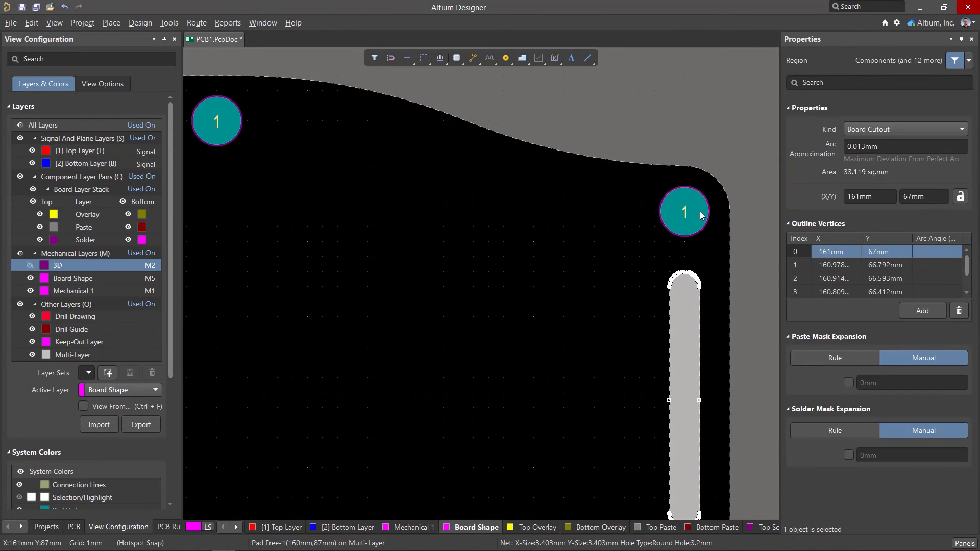
pyautogui.click(687, 215)
pyautogui.keyDown('ctrl'); pyautogui.scroll(-4, 653, 216); pyautogui.keyUp('ctrl')
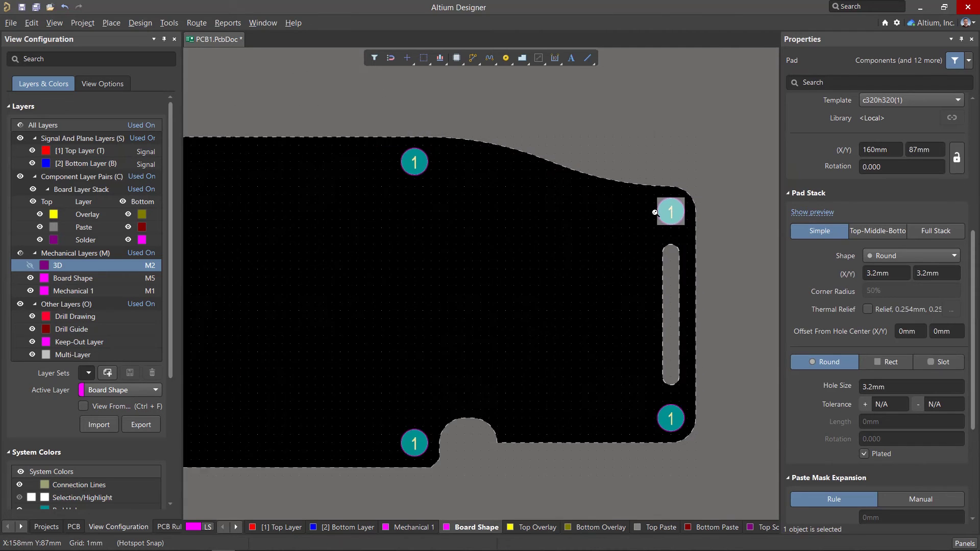
pyautogui.click(618, 237)
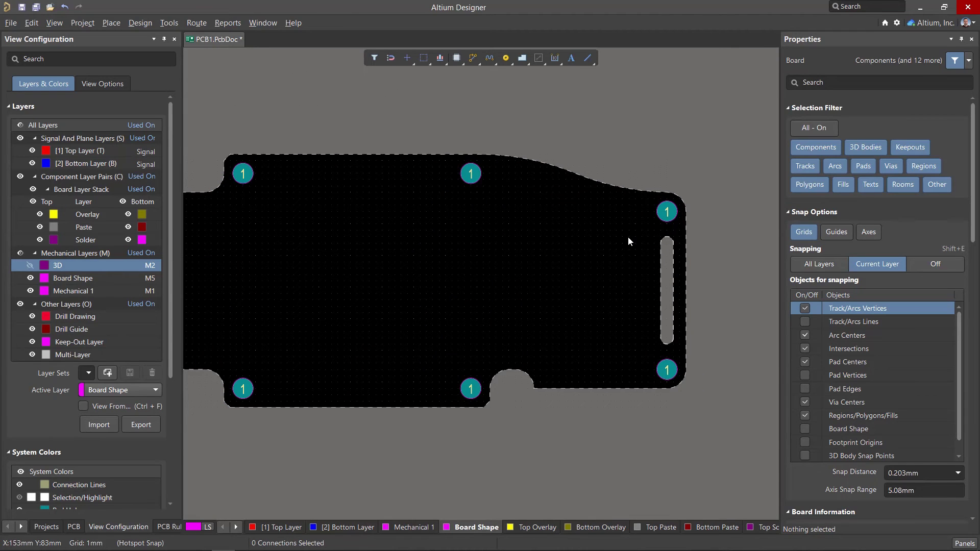
# - Restrict the Selection Filter to Pads only and box-select all six mounting pads
pyautogui.click(814, 127)
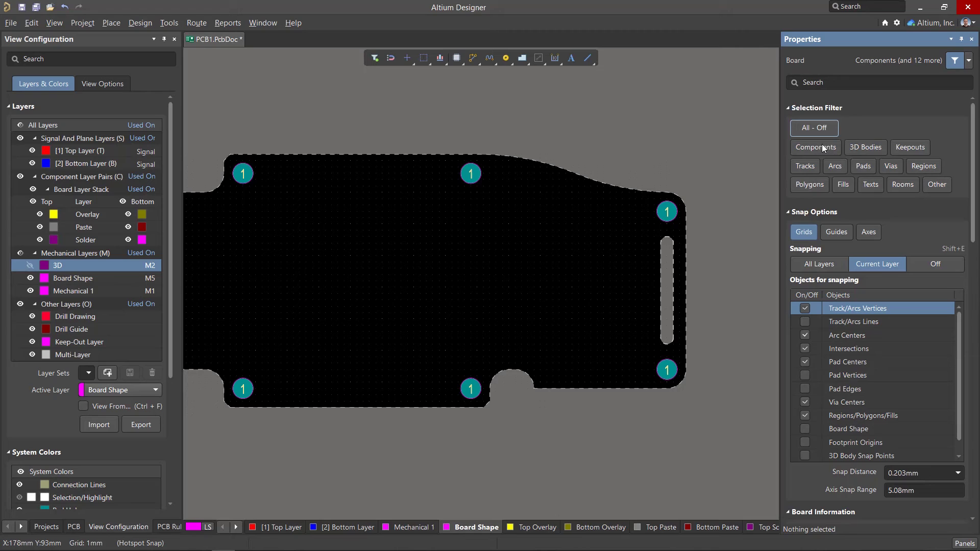
pyautogui.click(863, 166)
pyautogui.moveTo(209, 147); pyautogui.dragTo(724, 440)
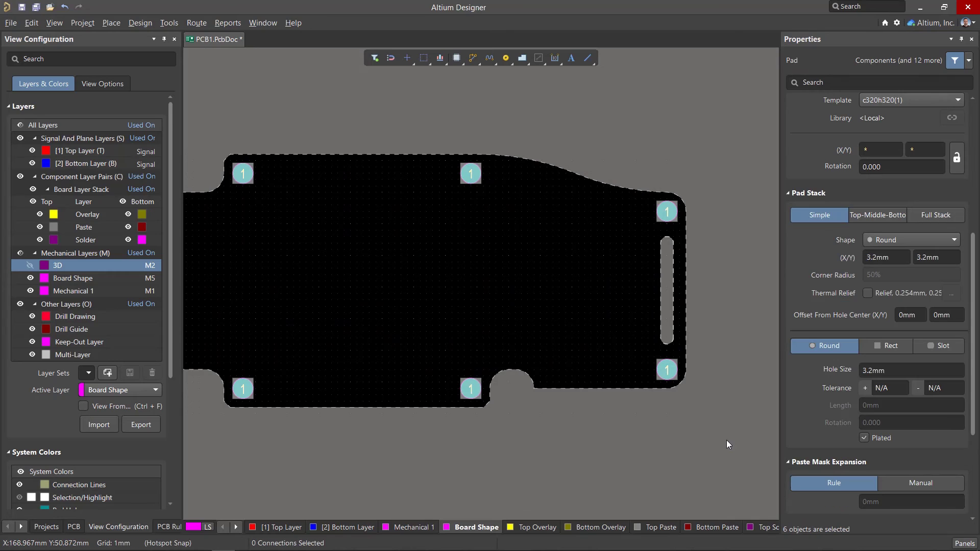
# - Re-enable all selection types and create 0.5 mm primitives from the board shape, including cutouts
pyautogui.click(604, 252)
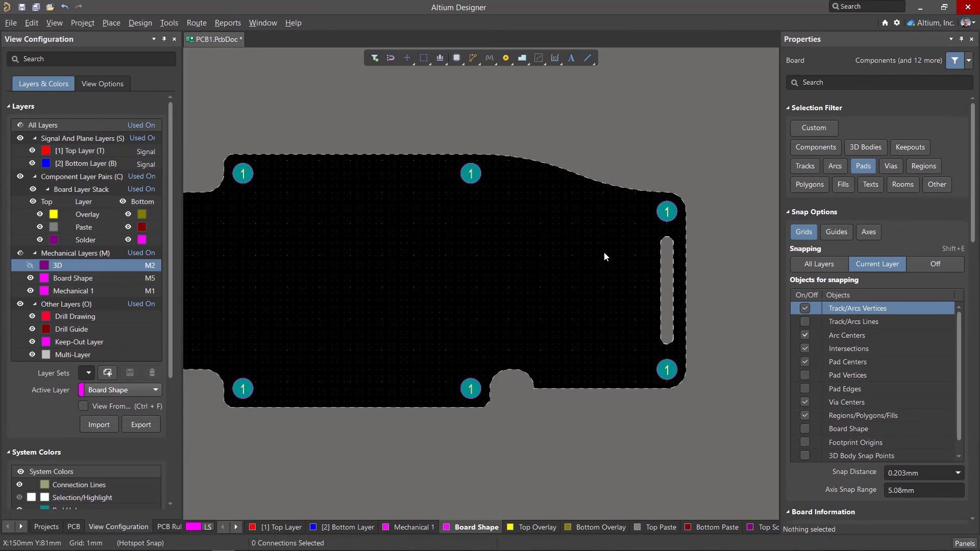
pyautogui.click(811, 127)
pyautogui.moveTo(452, 245); pyautogui.dragTo(529, 246, button='right')
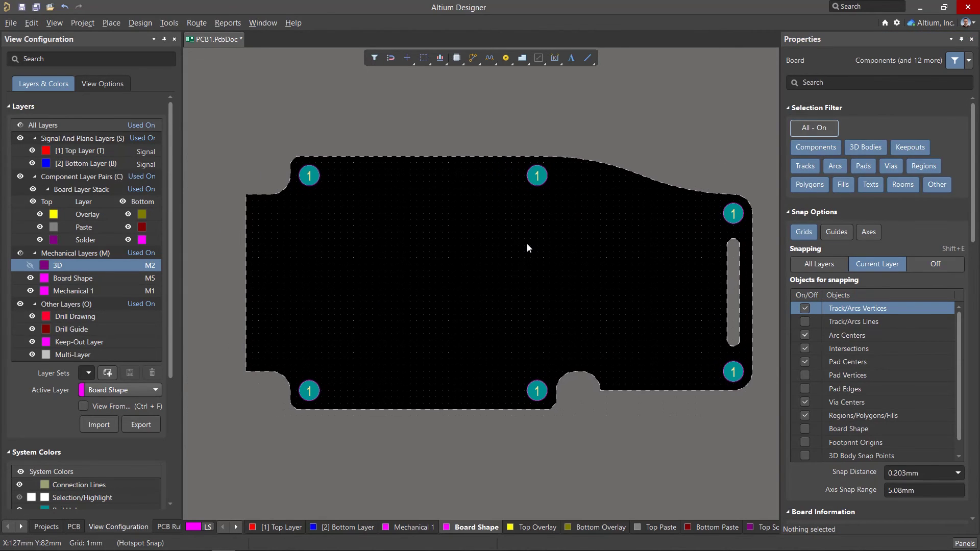
pyautogui.click(140, 22)
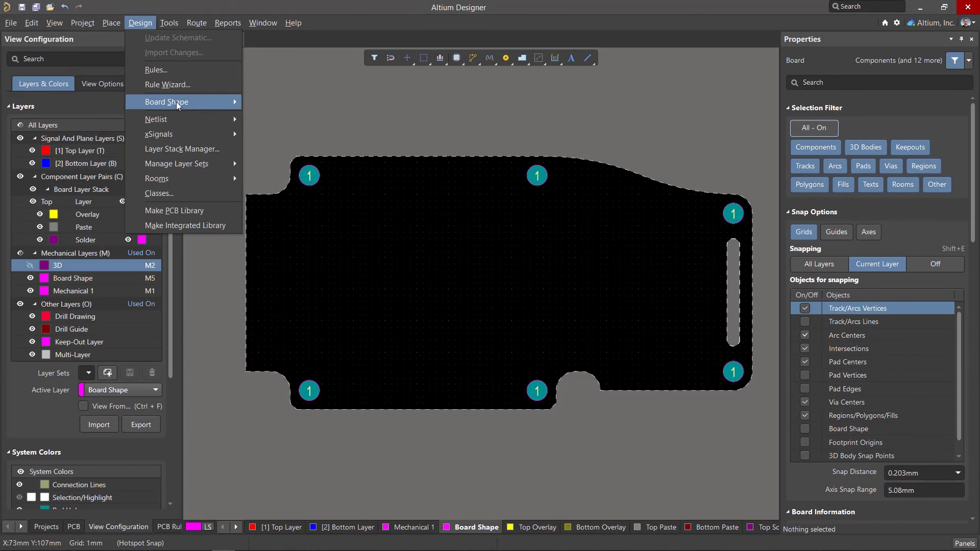
pyautogui.moveTo(174, 102)
pyautogui.click(284, 163)
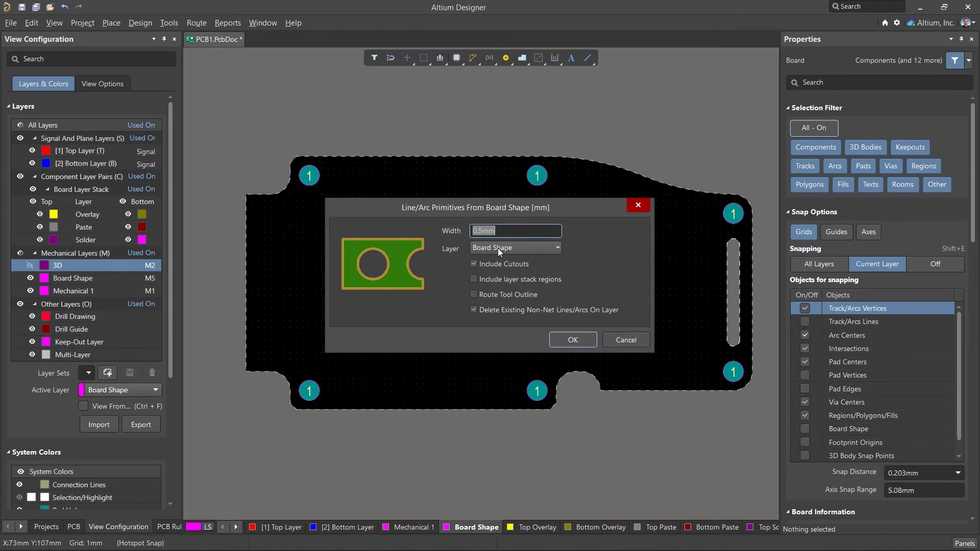
pyautogui.click(566, 339)
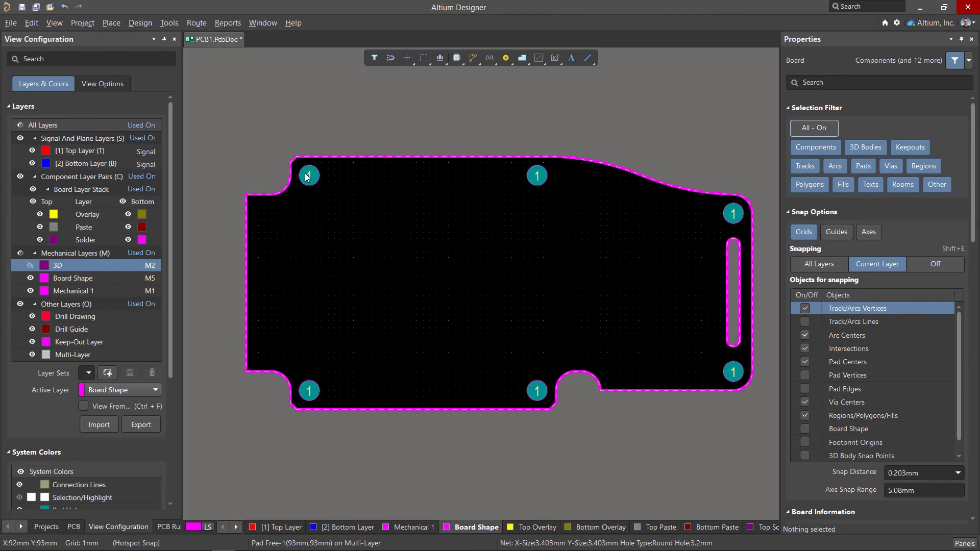
# - Break one mounting pad out of its union
pyautogui.moveTo(310, 177)
pyautogui.mouseDown()
pyautogui.moveTo(337, 184)
pyautogui.moveTo(309, 179)
pyautogui.mouseUp()
pyautogui.rightClick(311, 177)
pyautogui.moveTo(360, 262)
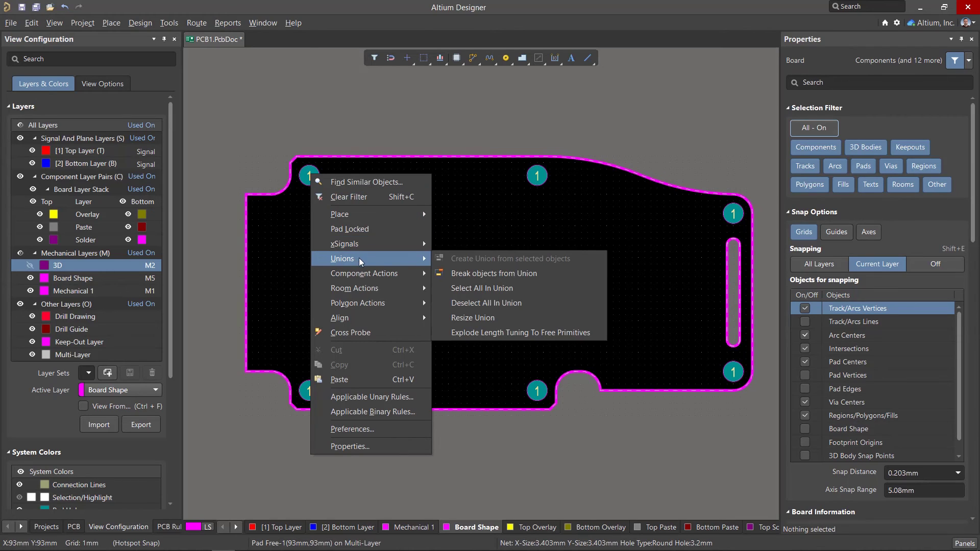
pyautogui.click(490, 275)
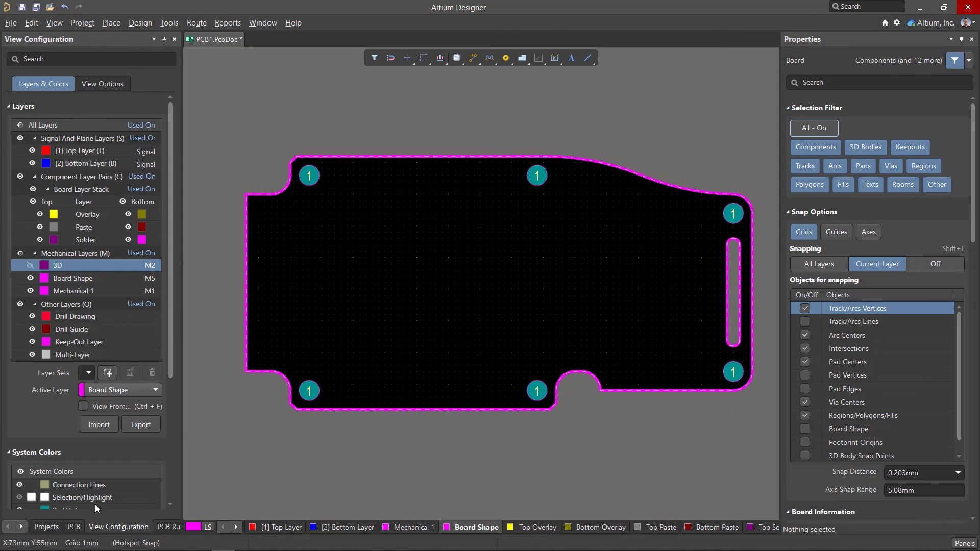
# - Browse all unions in the PCB panel and select the union of seven primitives
pyautogui.click(74, 527)
pyautogui.click(108, 59)
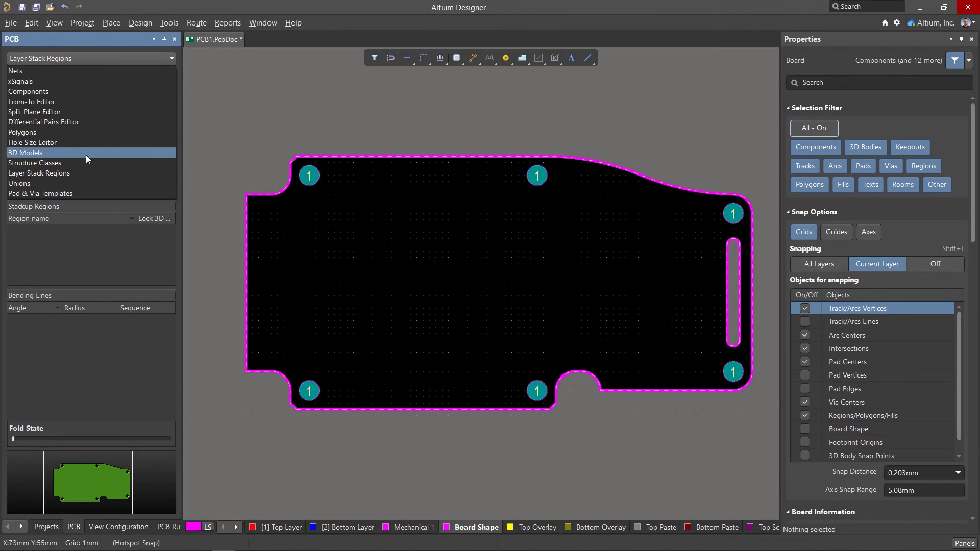
pyautogui.click(80, 183)
pyautogui.click(46, 122)
pyautogui.click(40, 231)
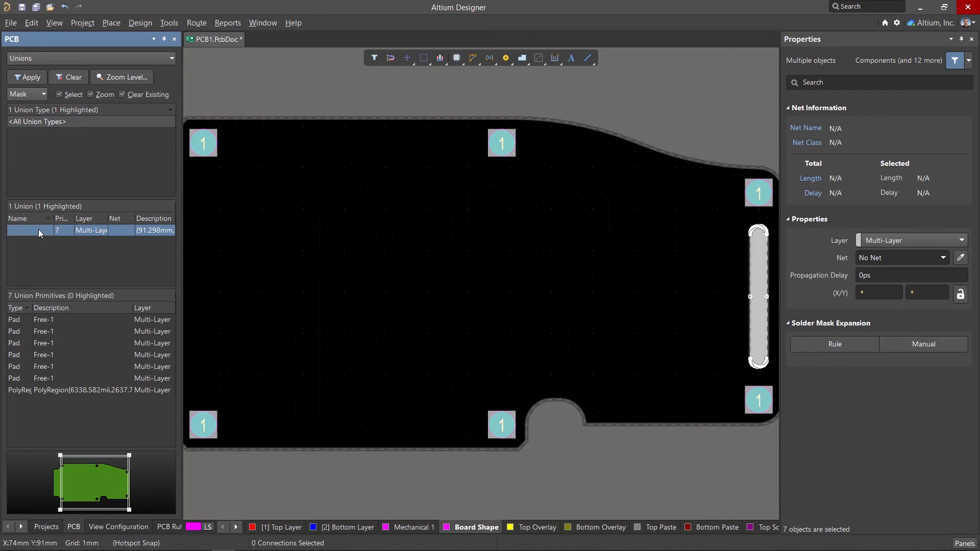
# - Switch the PCB panel to 3D Models and select the free Board Shape model
pyautogui.click(74, 58)
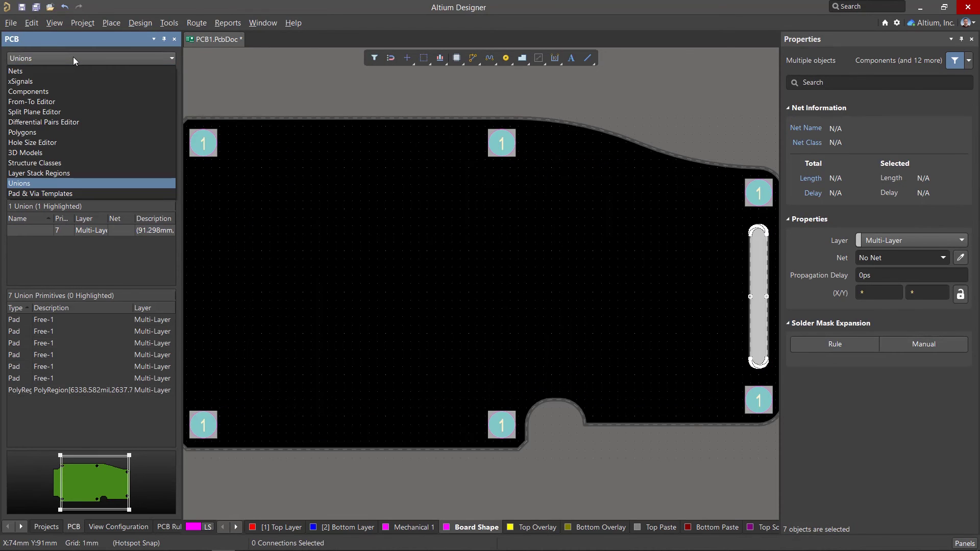
pyautogui.click(59, 150)
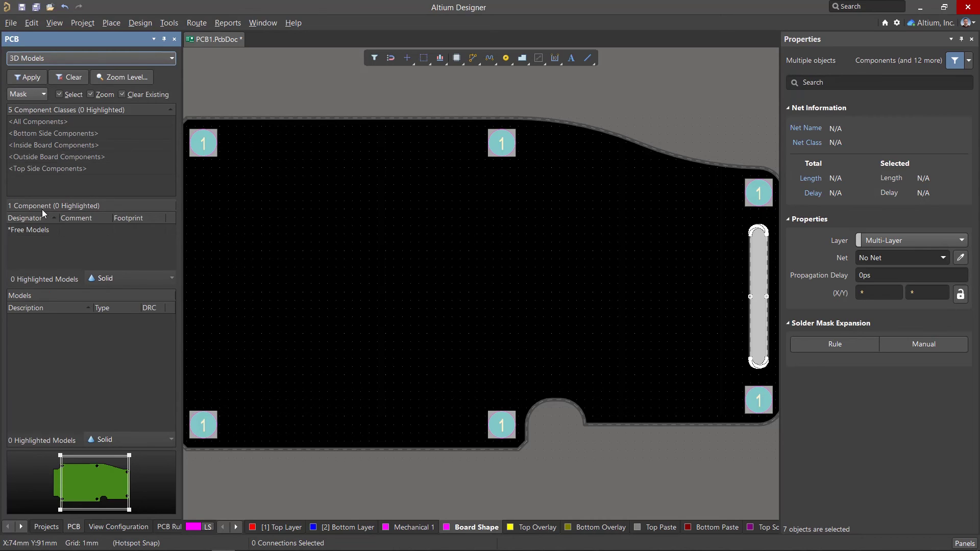
pyautogui.click(39, 228)
pyautogui.click(26, 321)
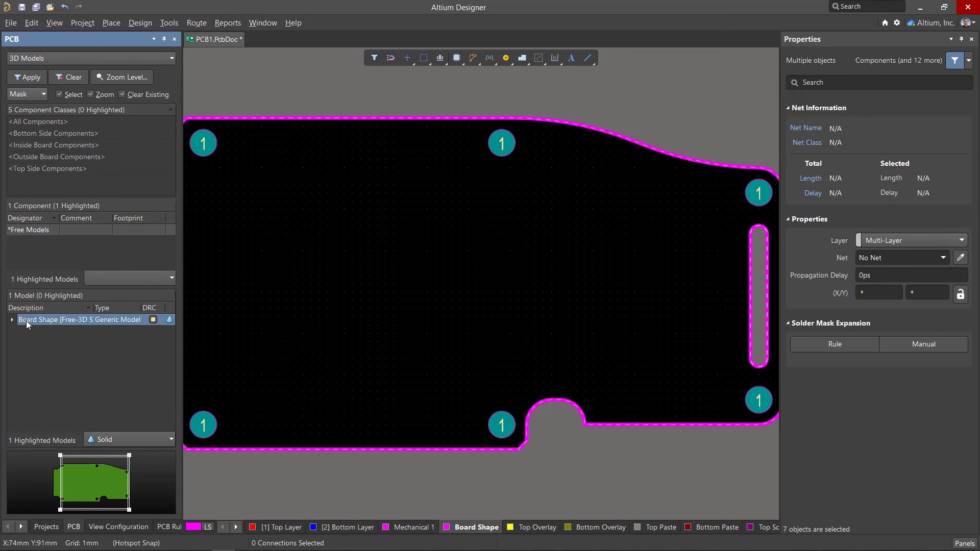
# - Set the Board Shape model's Source to Link to Model and refresh it from the STEP file
pyautogui.click(11, 321)
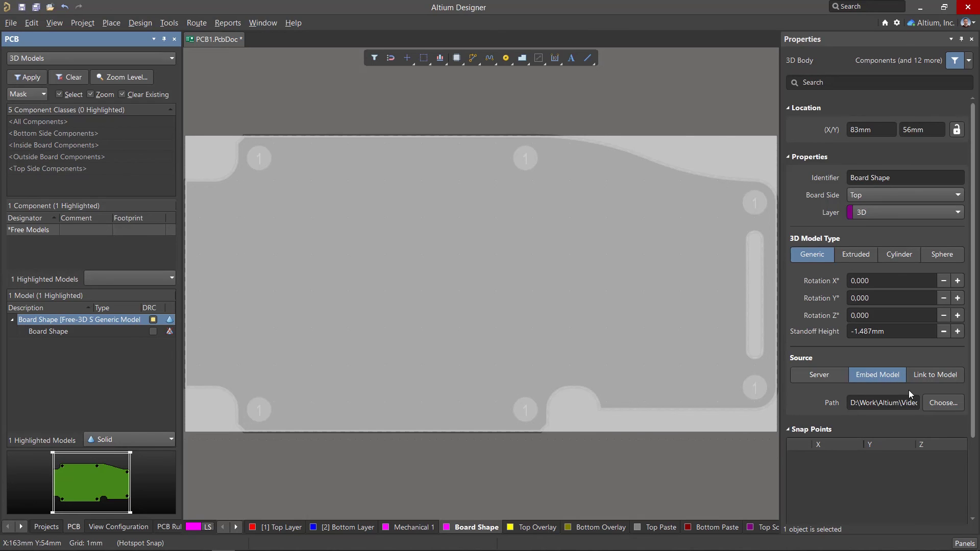
pyautogui.click(931, 375)
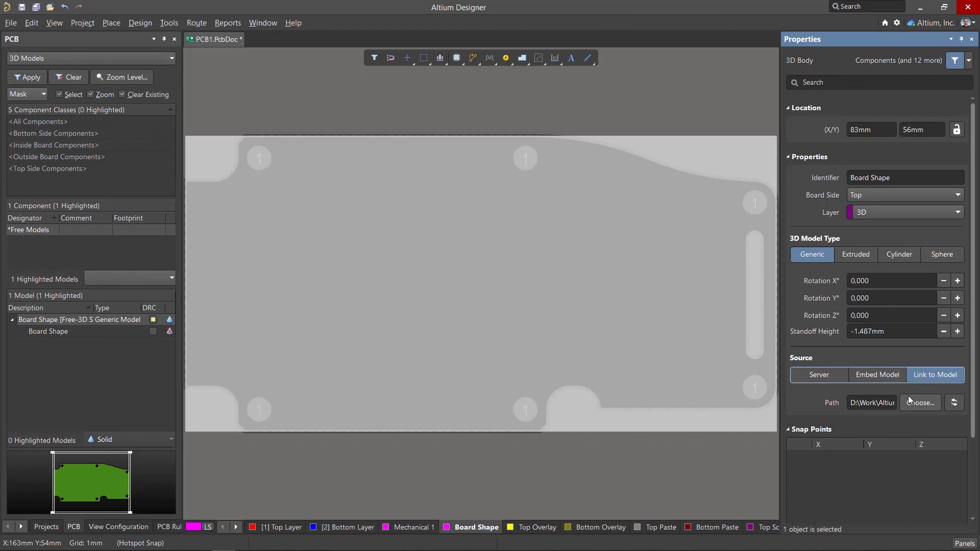
pyautogui.click(954, 403)
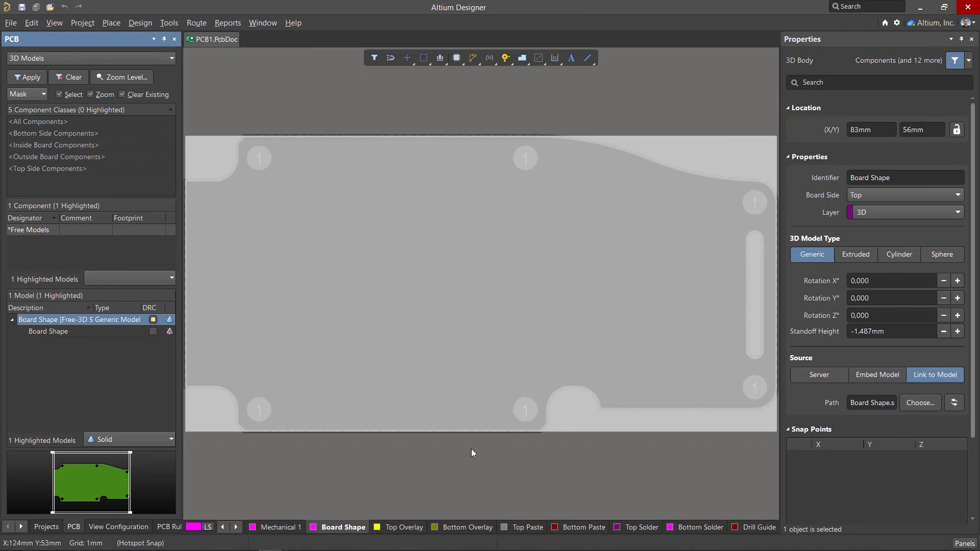
pyautogui.hotkey('shift', 'c')
pyautogui.keyDown('ctrl'); pyautogui.scroll(-2, 517, 305); pyautogui.keyUp('ctrl')
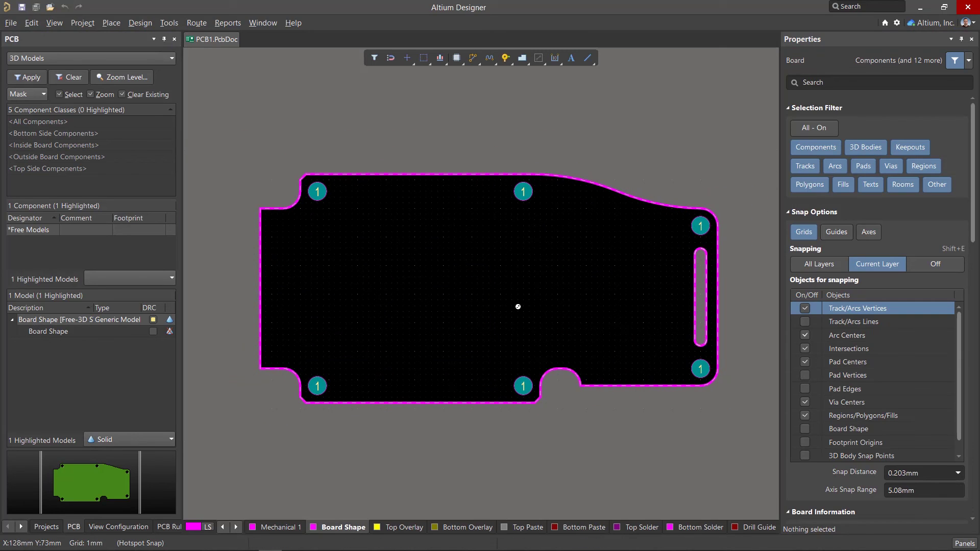
# - Set the design origin (0, 0) at the board outline's lower-left corner and fit the board in view
pyautogui.click(32, 22)
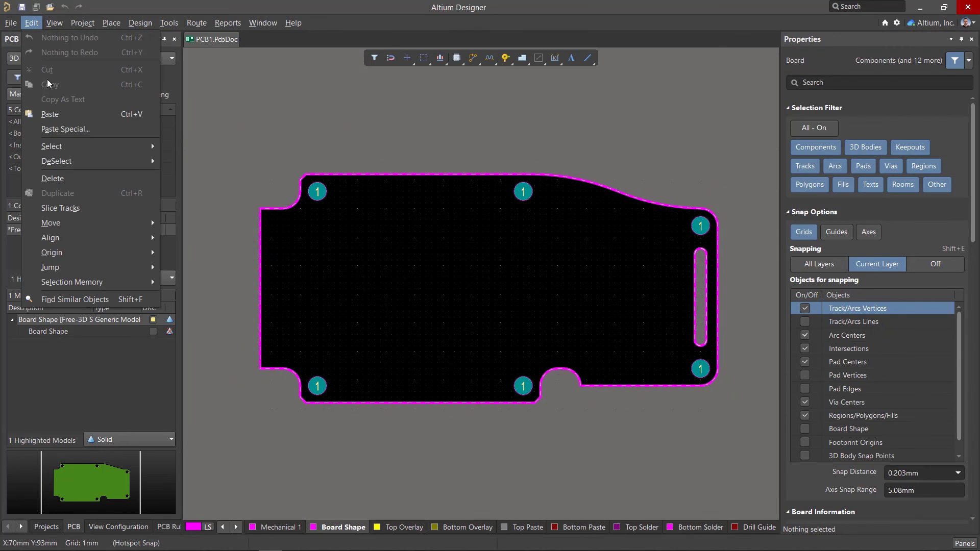
pyautogui.moveTo(151, 253)
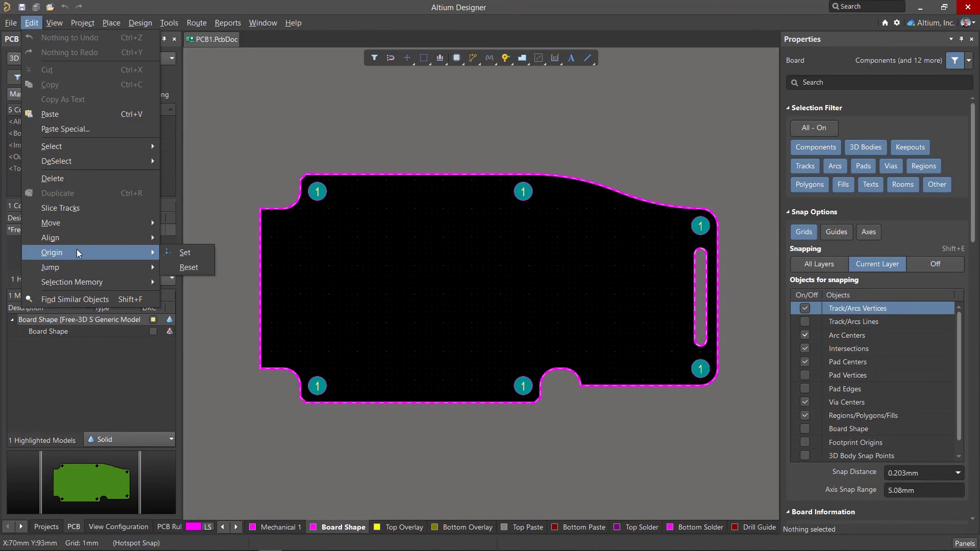
pyautogui.click(186, 252)
pyautogui.keyDown('ctrl'); pyautogui.scroll(5, 258, 371); pyautogui.keyUp('ctrl')
pyautogui.click(260, 369)
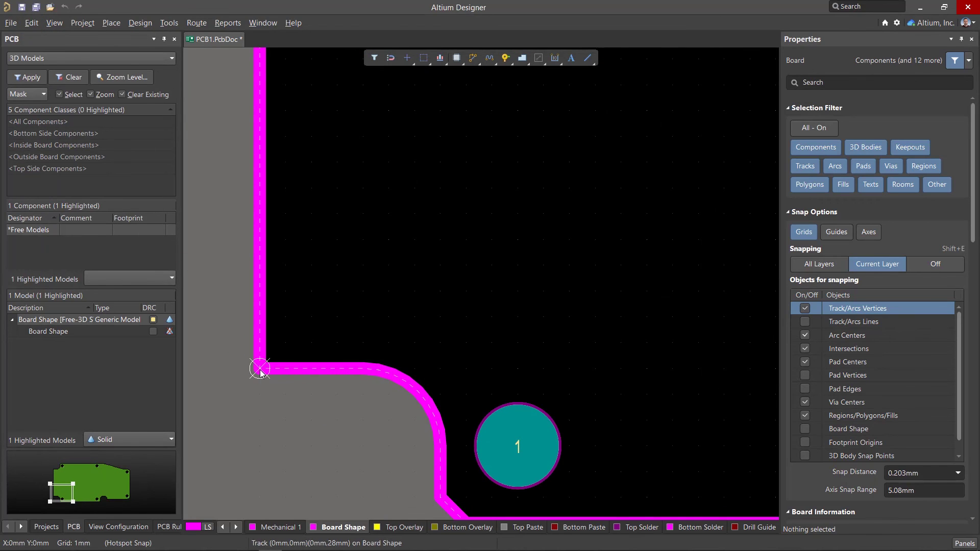
pyautogui.hotkey('ctrl', 'pagedown')
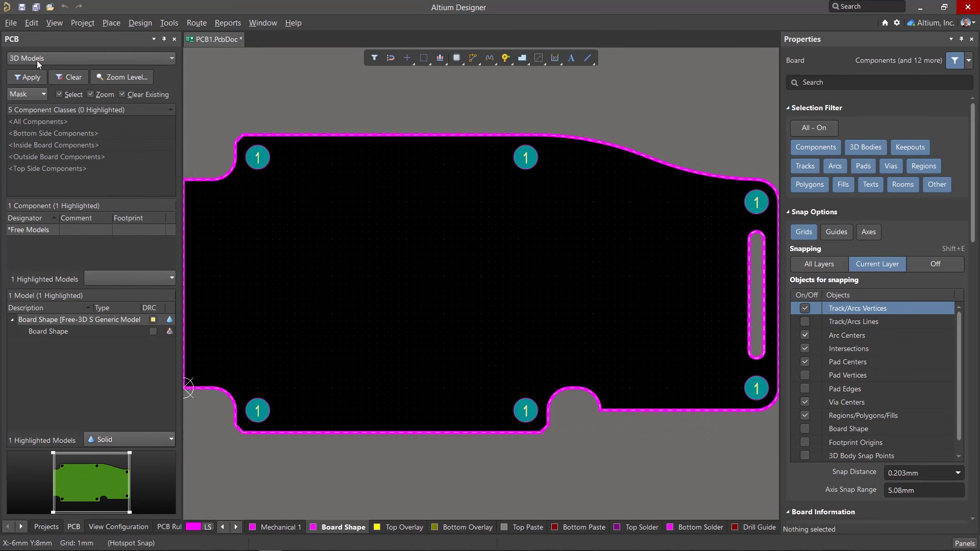
pyautogui.click(11, 23)
# - Generate Gerber files plotting only the Board Shape layer, opening pcb1.gm5 in CAMtastic
pyautogui.moveTo(47, 291)
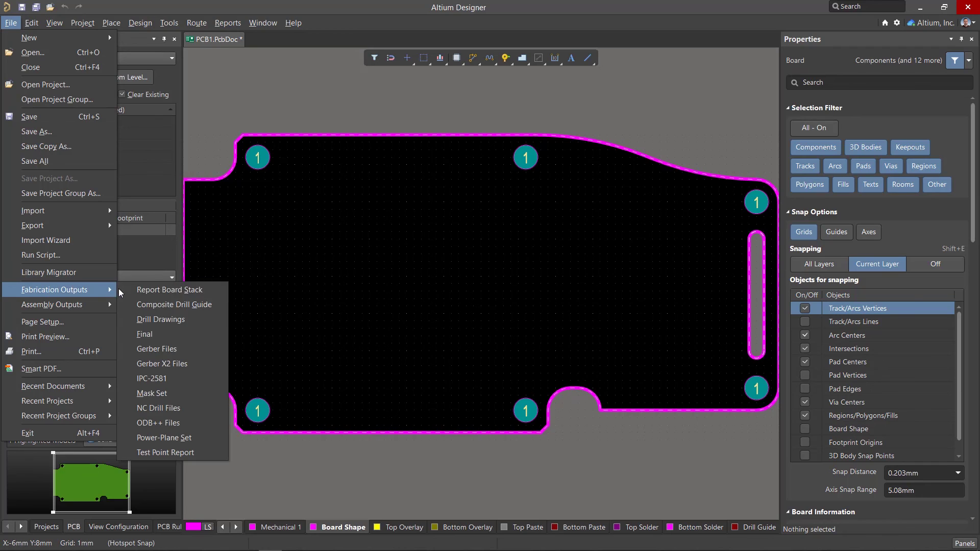
pyautogui.click(156, 348)
pyautogui.click(257, 131)
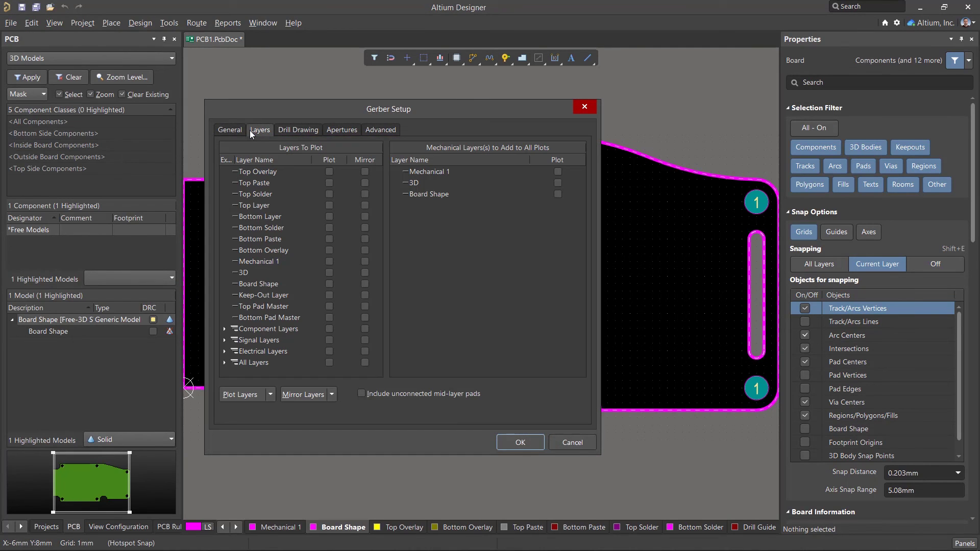
pyautogui.click(329, 284)
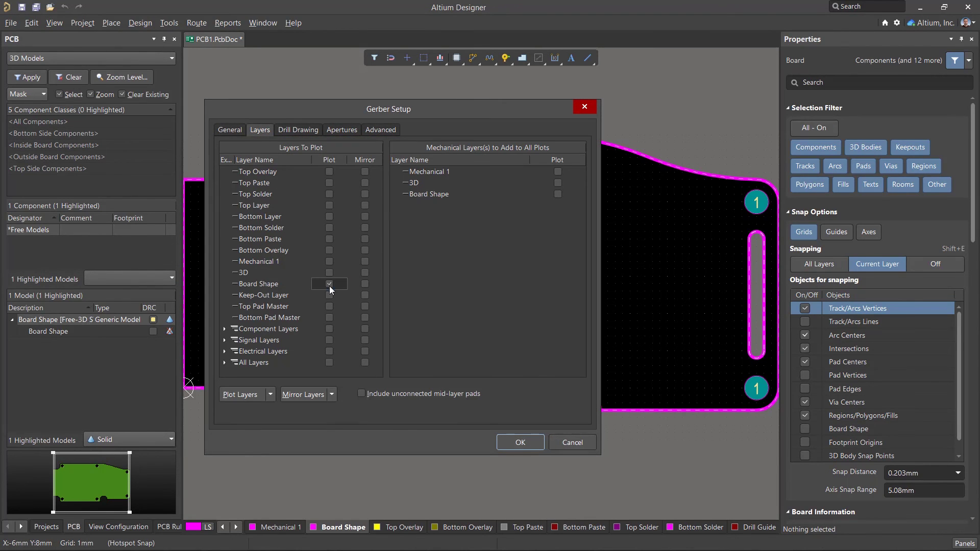
pyautogui.click(510, 441)
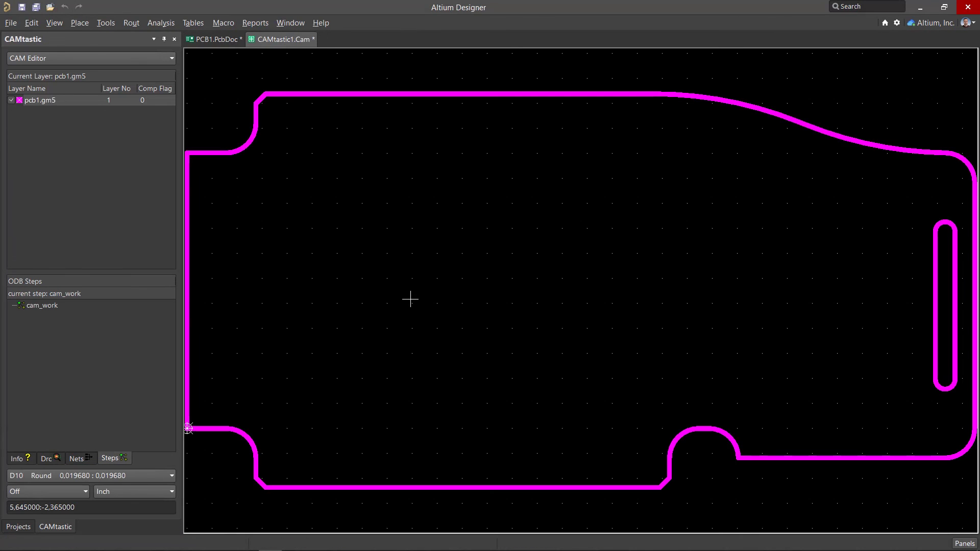